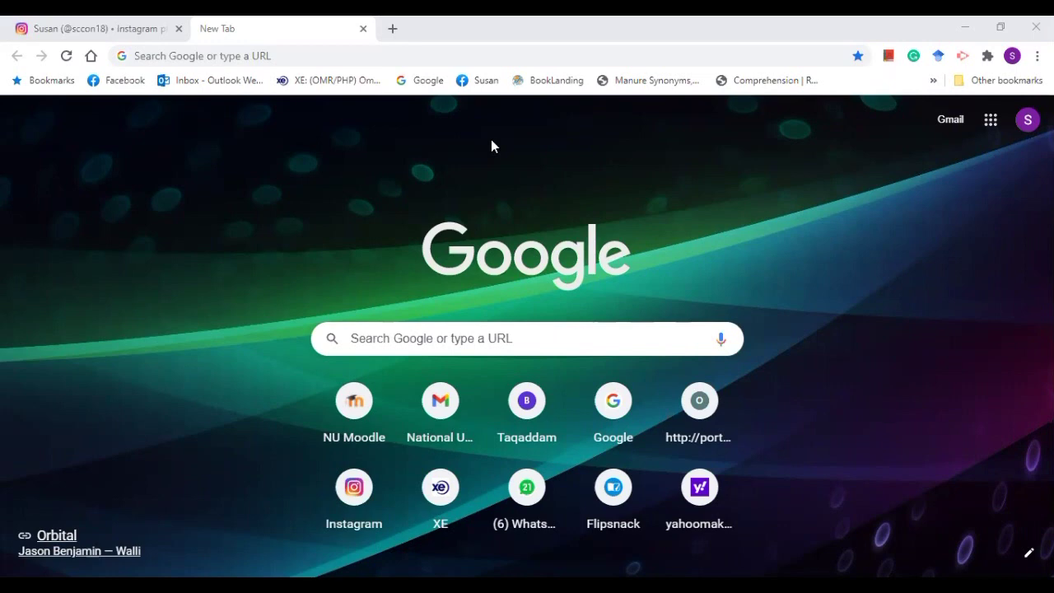
Step: Go to YouTube from the Google apps grid and open the Online Tools Tutorials channel page
{"action": "left_click", "coordinate": [990, 120]}
{"action": "left_click", "coordinate": [931, 284]}
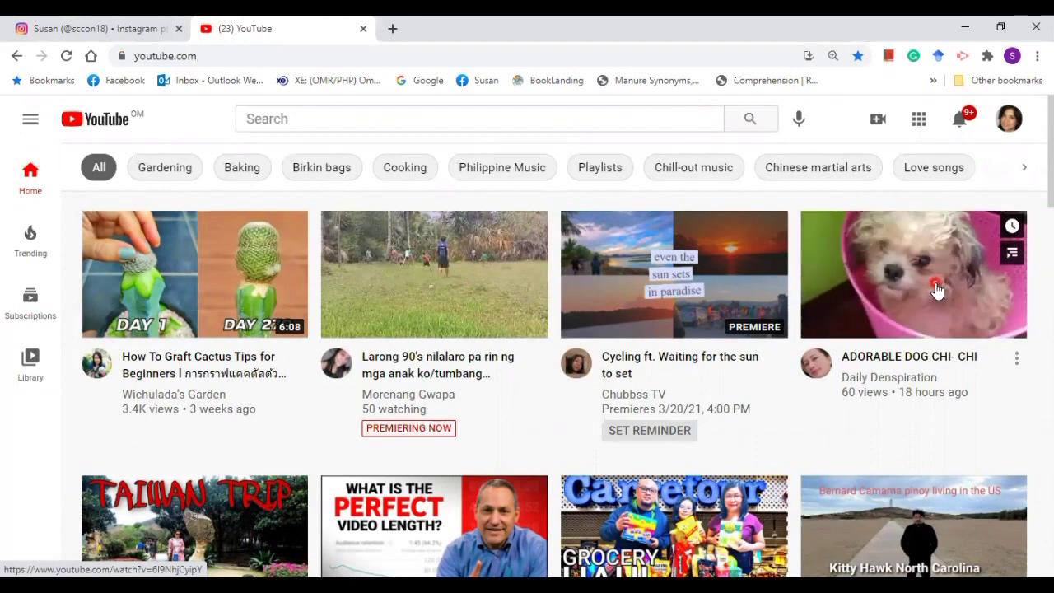
{"action": "left_click", "coordinate": [1011, 125]}
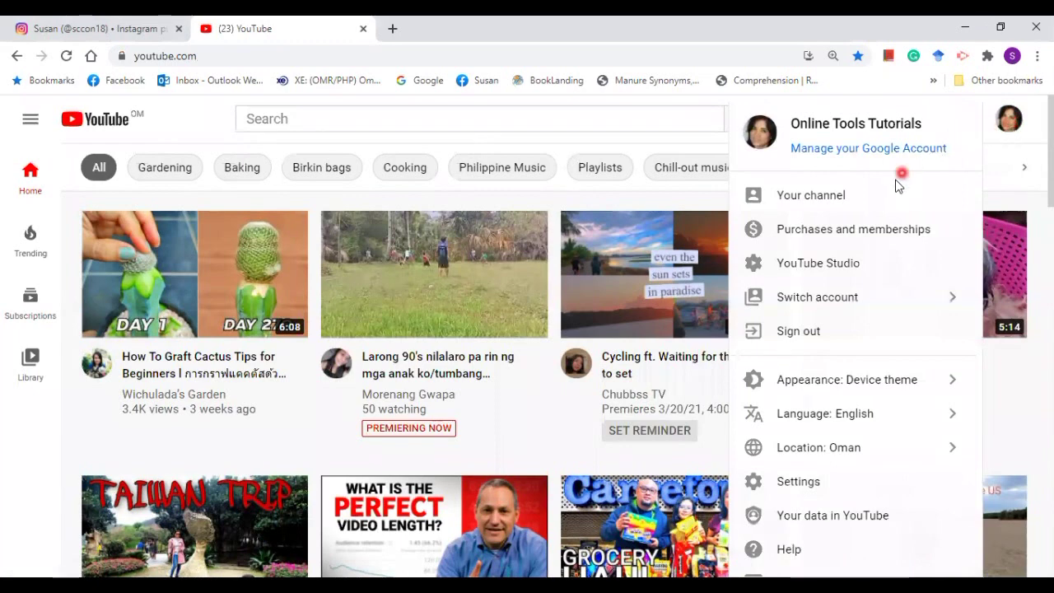
{"action": "left_click", "coordinate": [876, 204]}
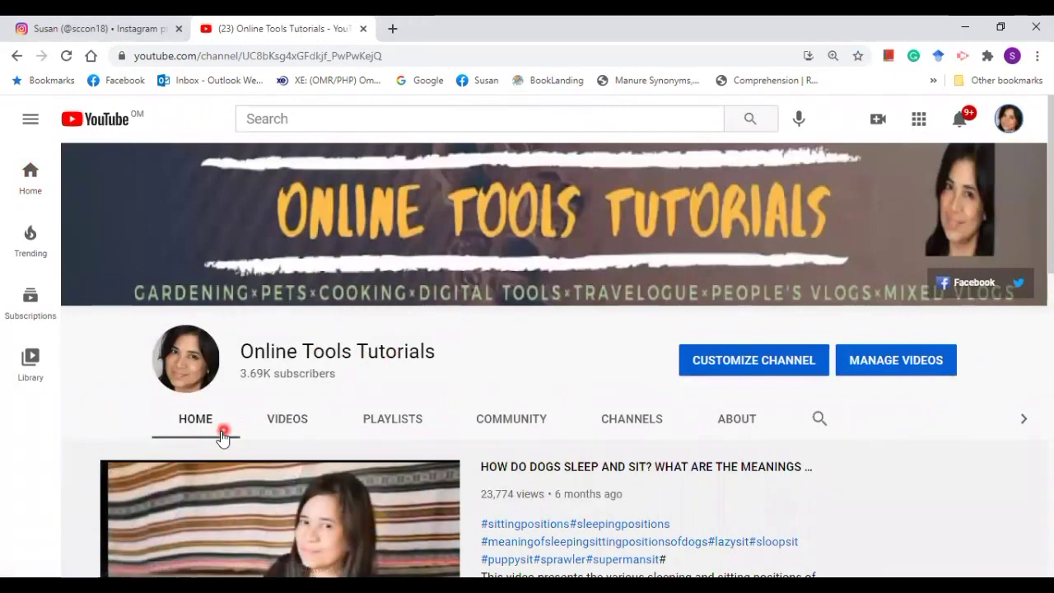
{"action": "left_click", "coordinate": [704, 410]}
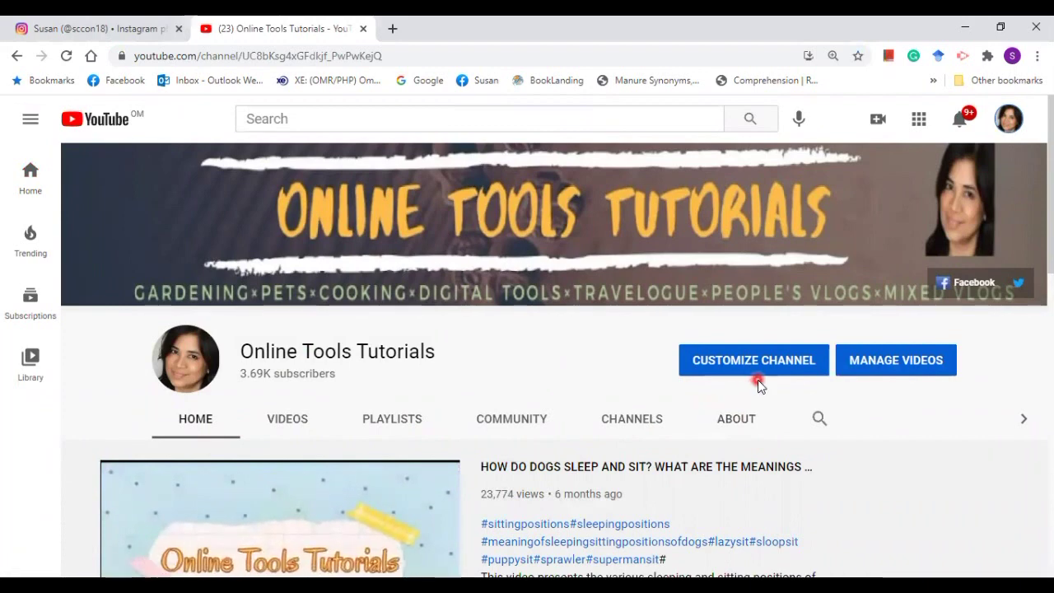
Step: Scroll the Online Tools Tutorials channel page down and back up
{"action": "scroll", "coordinate": [933, 400], "scroll_direction": "down", "scroll_amount": 1}
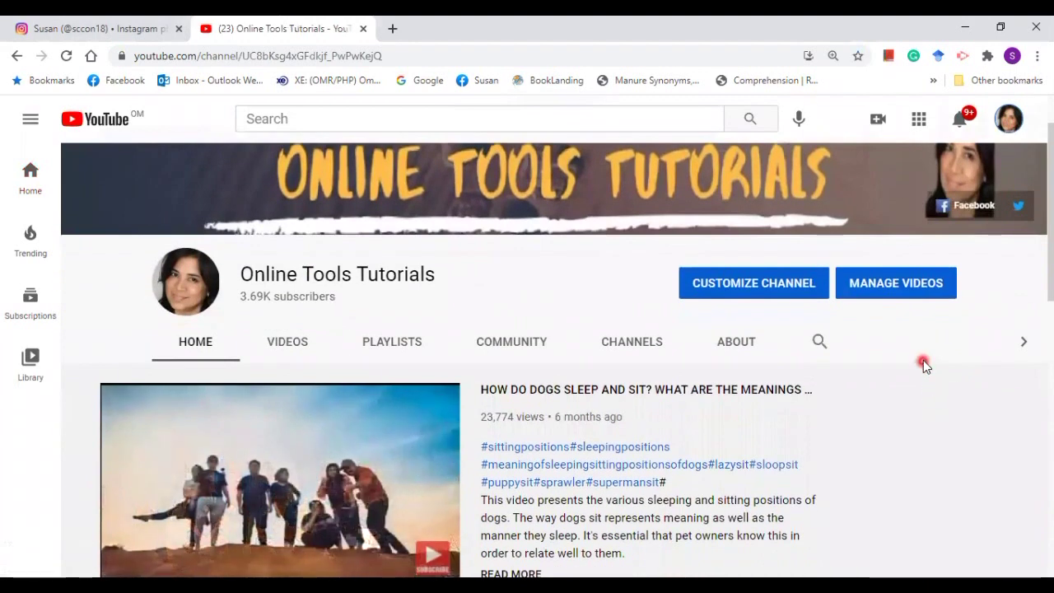
{"action": "scroll", "coordinate": [922, 363], "scroll_direction": "up", "scroll_amount": 1}
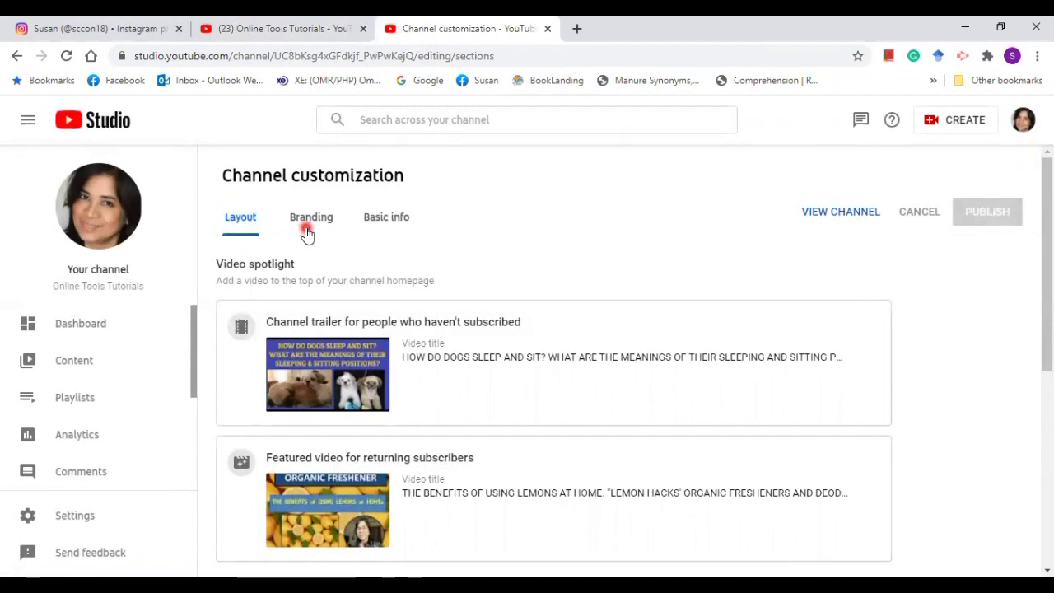
Step: On the Basic info tab, change the description's opening 'Hi' to 'Hello' and publish it
{"action": "left_click", "coordinate": [389, 226]}
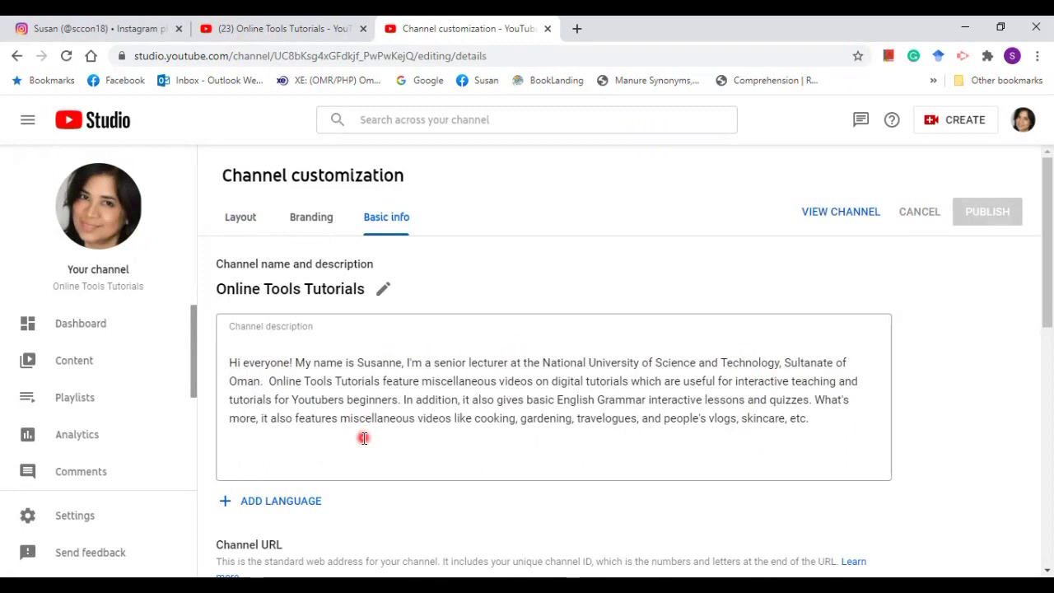
{"action": "left_click", "coordinate": [239, 363]}
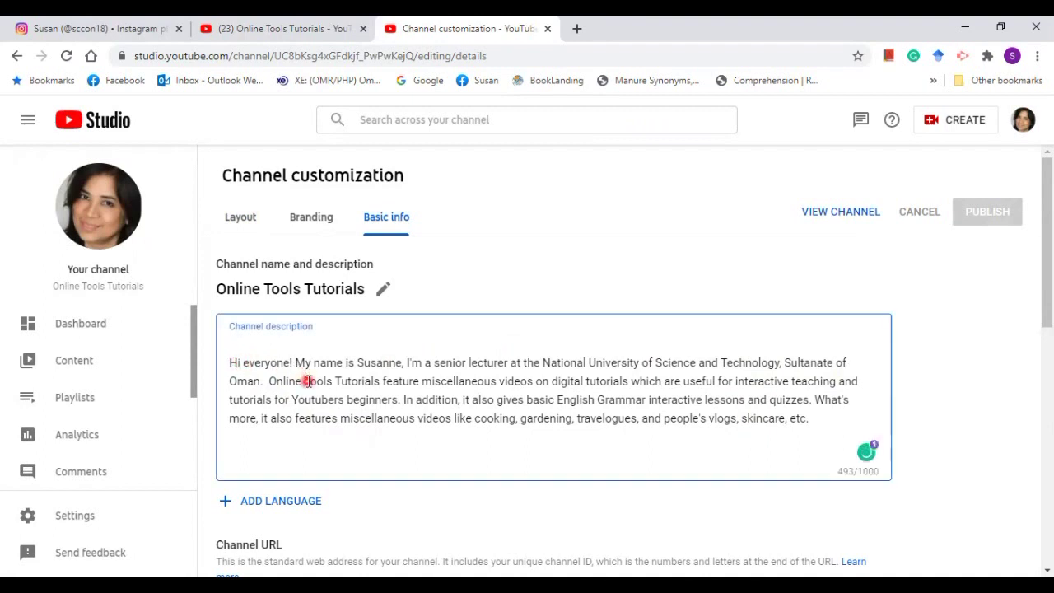
{"action": "key", "text": "BackSpace"}
{"action": "key", "text": "BackSpace"}
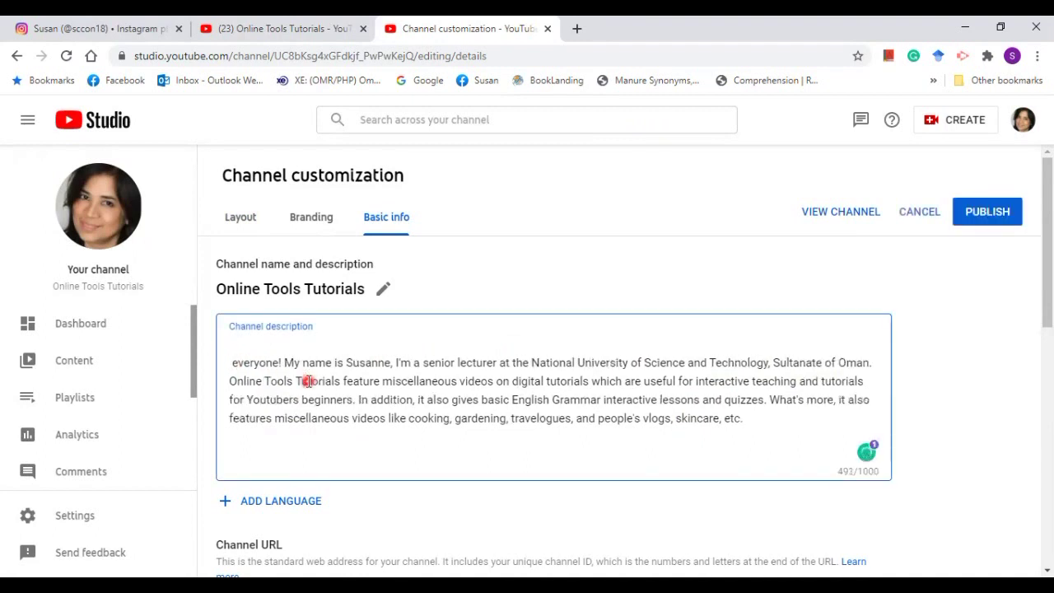
{"action": "type", "text": "Hello"}
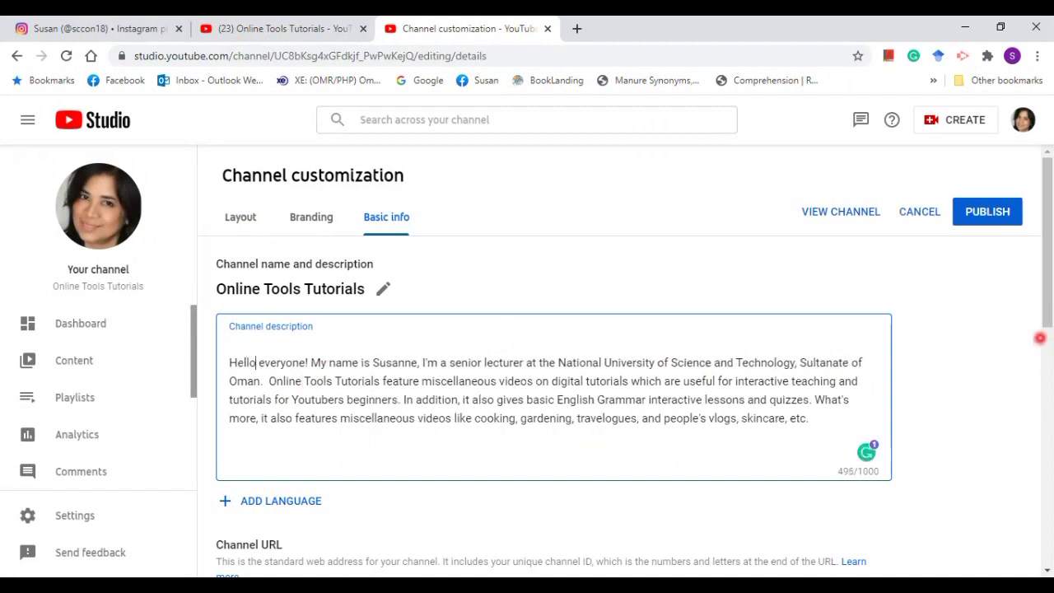
{"action": "left_click", "coordinate": [986, 227]}
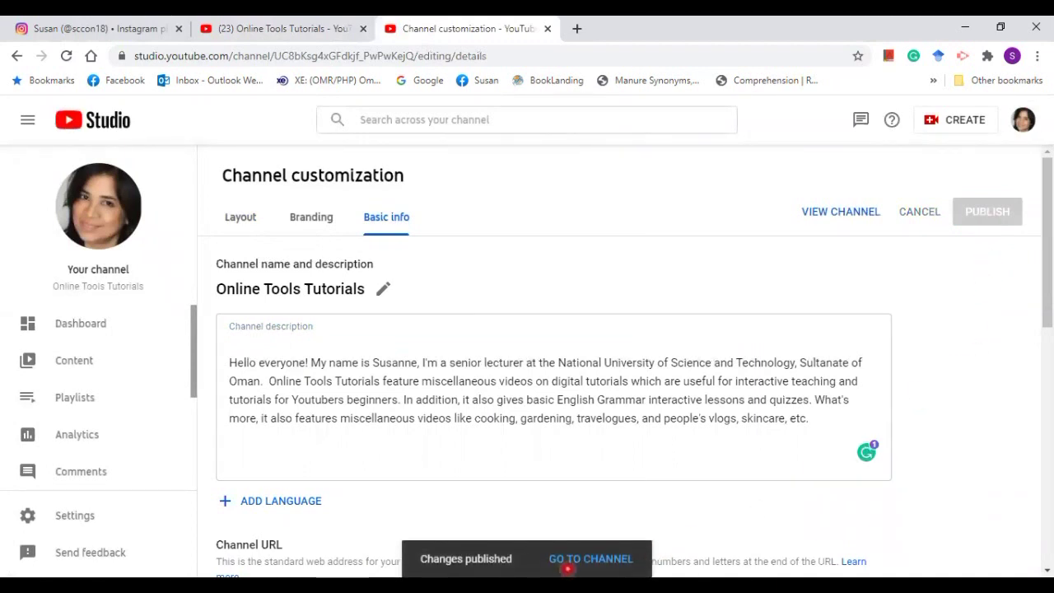
{"action": "left_click", "coordinate": [806, 439]}
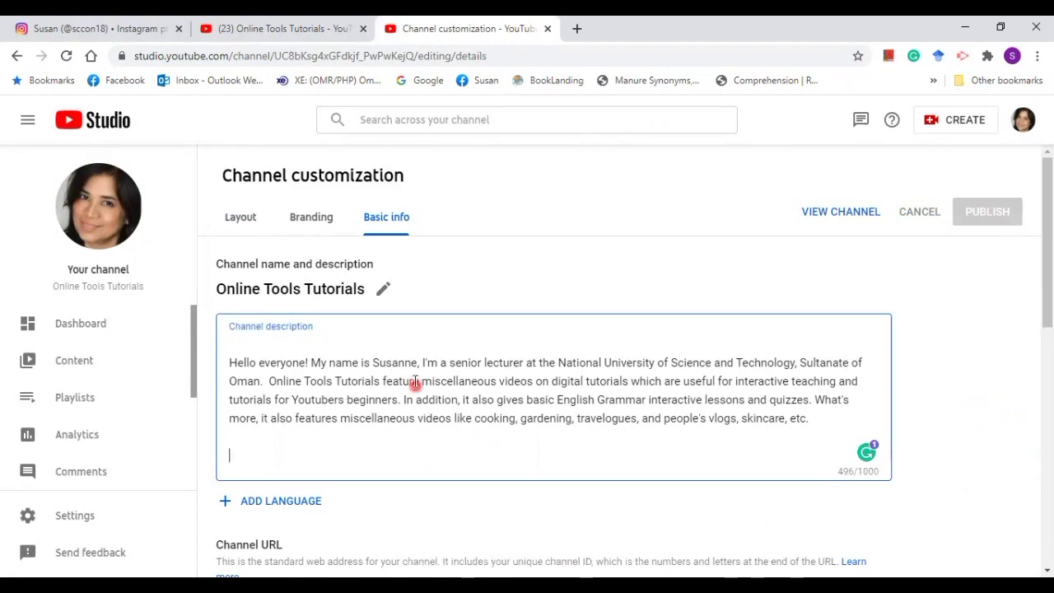
{"action": "scroll", "coordinate": [375, 423], "scroll_direction": "down", "scroll_amount": 2}
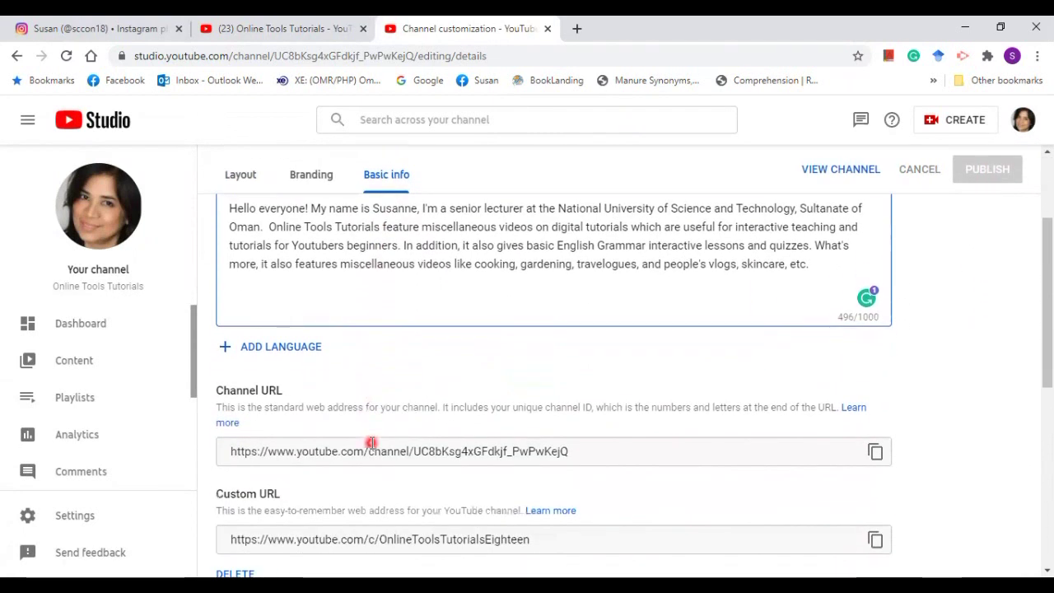
{"action": "scroll", "coordinate": [372, 445], "scroll_direction": "down", "scroll_amount": 1}
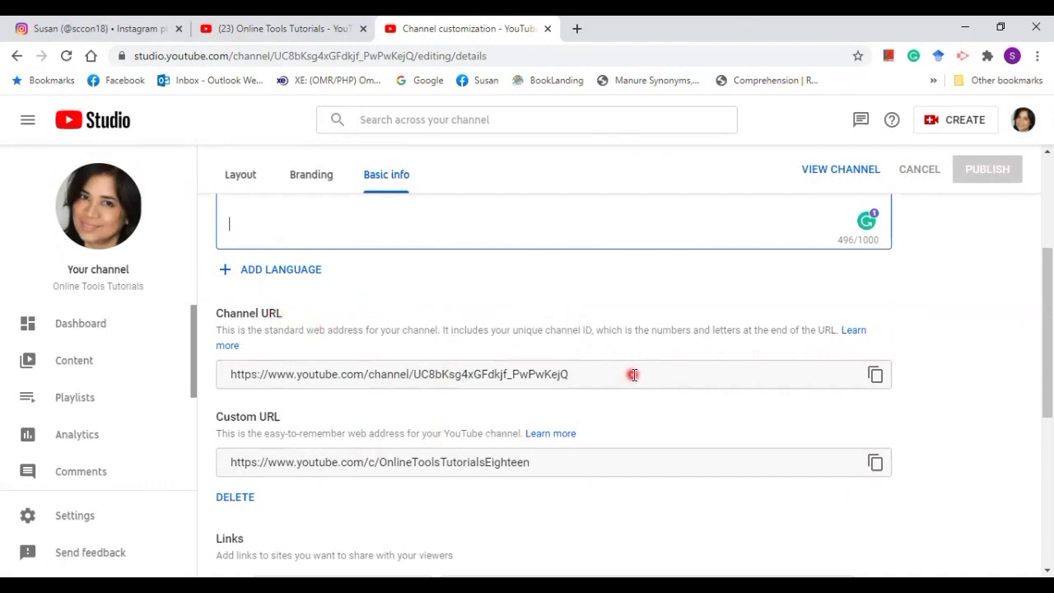
{"action": "scroll", "coordinate": [616, 415], "scroll_direction": "down", "scroll_amount": 1}
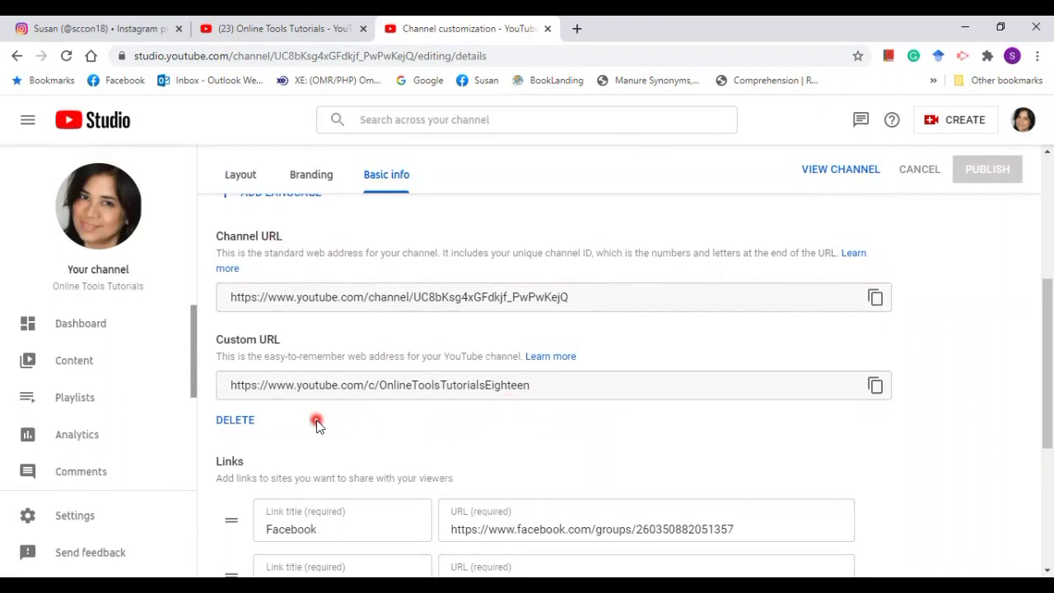
{"action": "scroll", "coordinate": [318, 421], "scroll_direction": "down", "scroll_amount": 1}
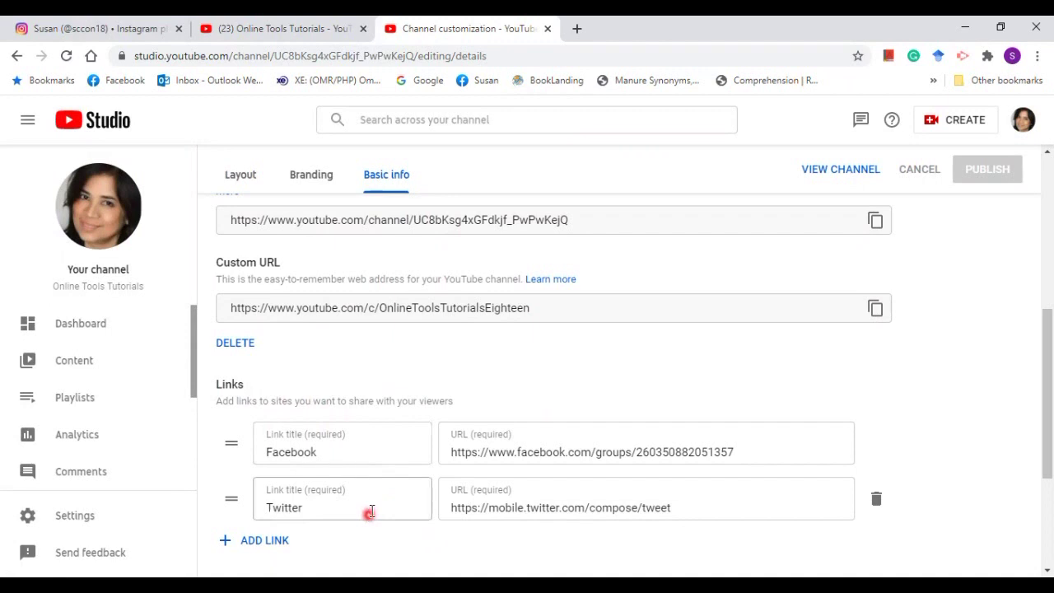
{"action": "scroll", "coordinate": [377, 501], "scroll_direction": "down", "scroll_amount": 2}
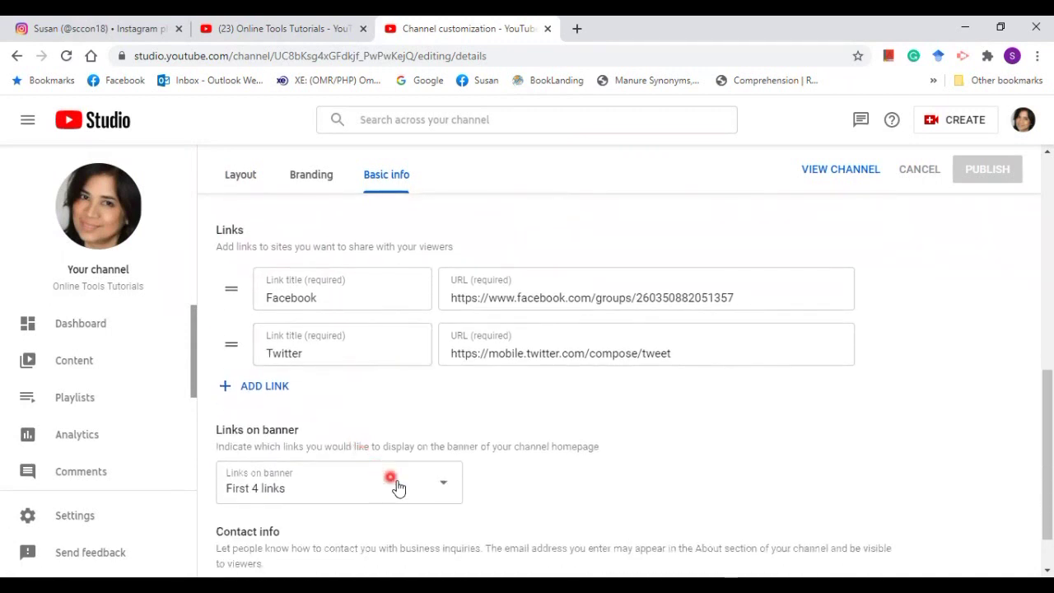
Step: Keep the first 4 links on the banner and add a new link titled Instagram
{"action": "left_click", "coordinate": [444, 488]}
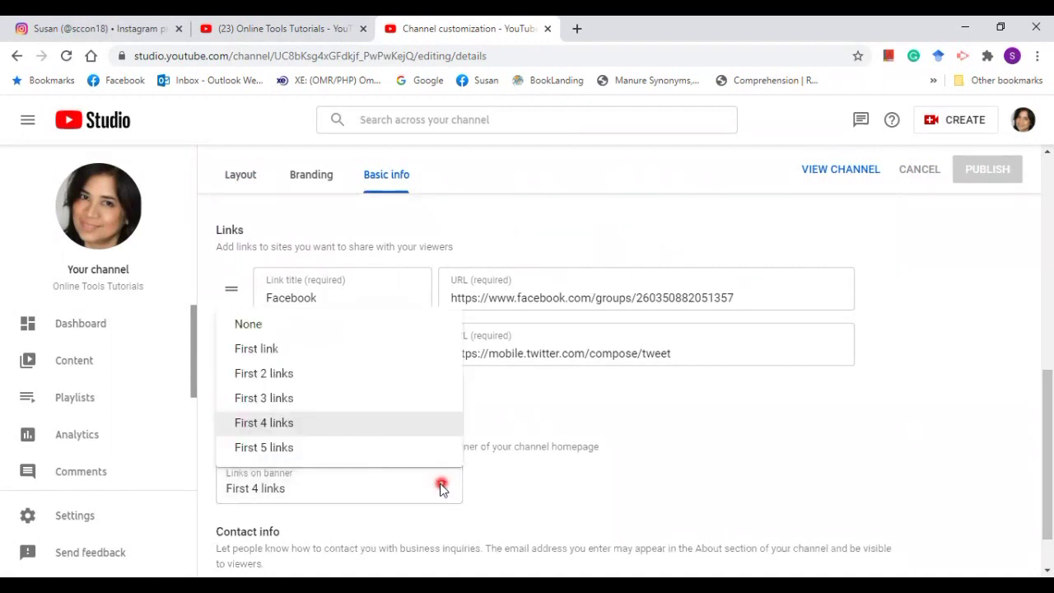
{"action": "left_click", "coordinate": [306, 423]}
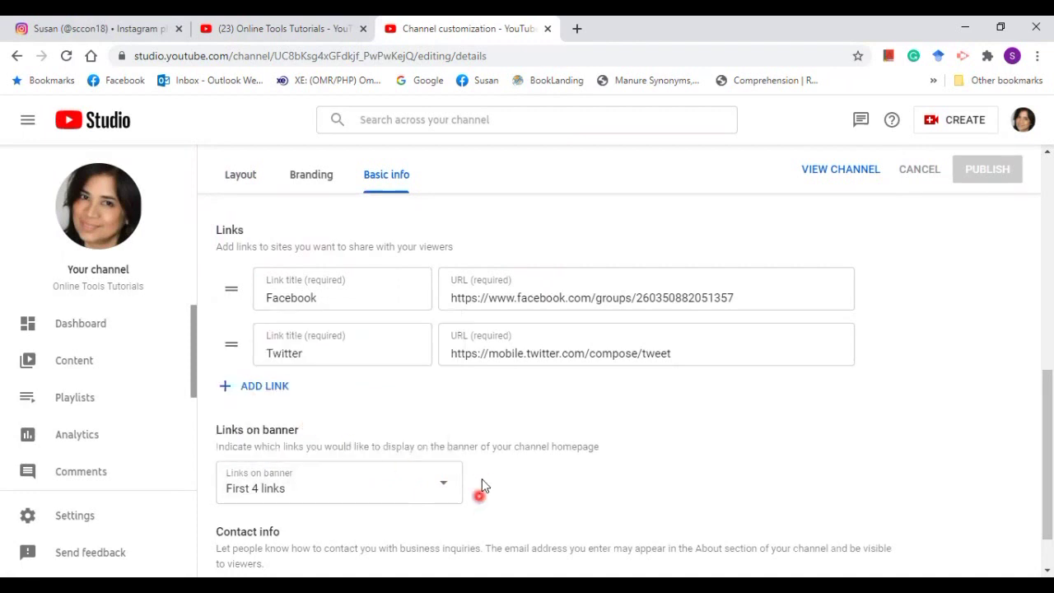
{"action": "left_click", "coordinate": [269, 389]}
{"action": "left_click", "coordinate": [277, 388]}
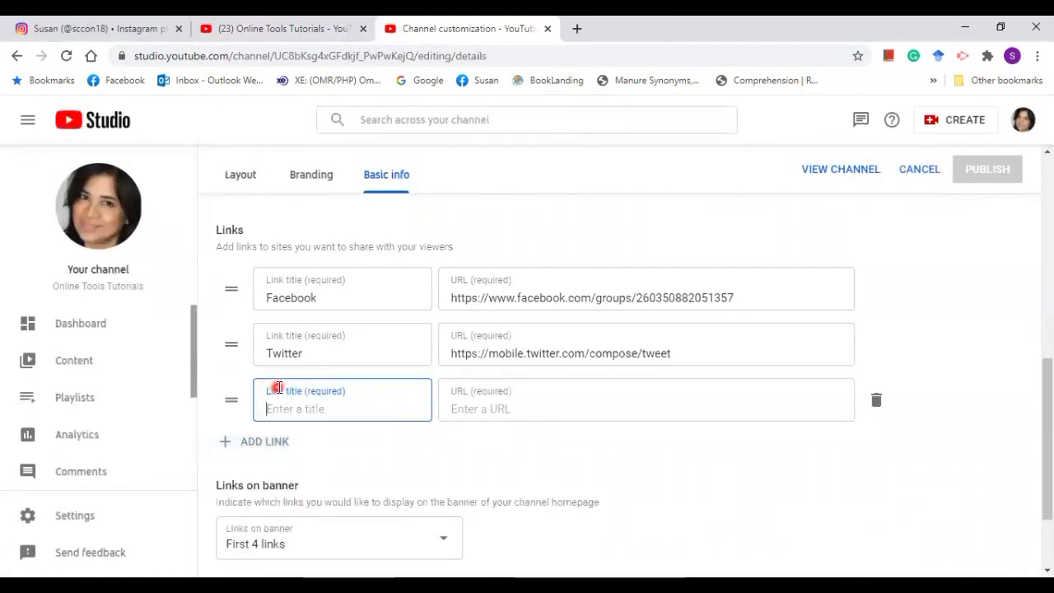
{"action": "type", "text": "Instagram"}
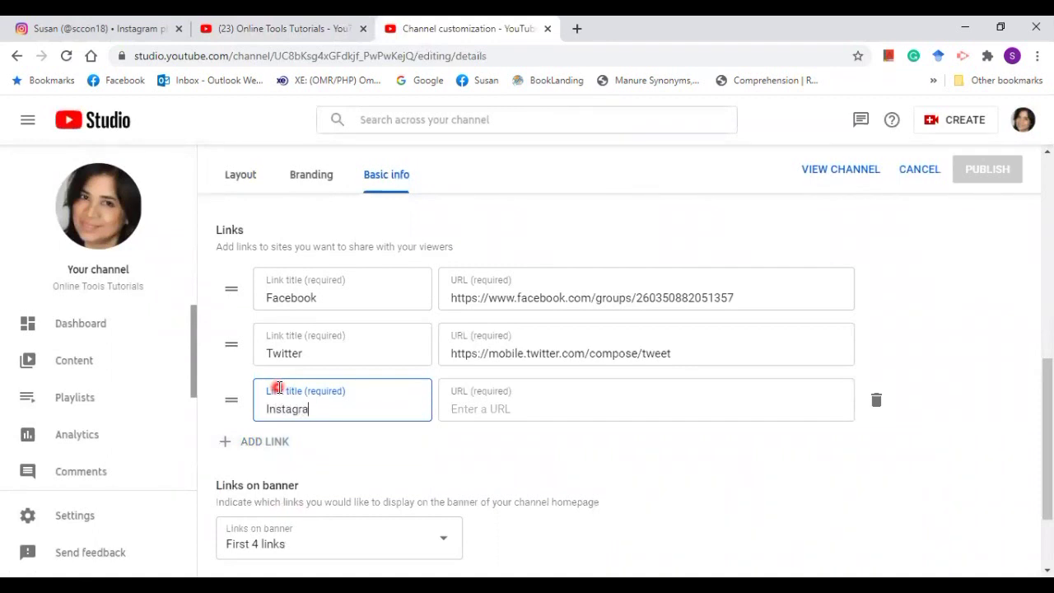
{"action": "left_click", "coordinate": [456, 406]}
Step: Copy the Instagram profile's address and paste it as the Instagram link's URL
{"action": "left_click", "coordinate": [132, 30]}
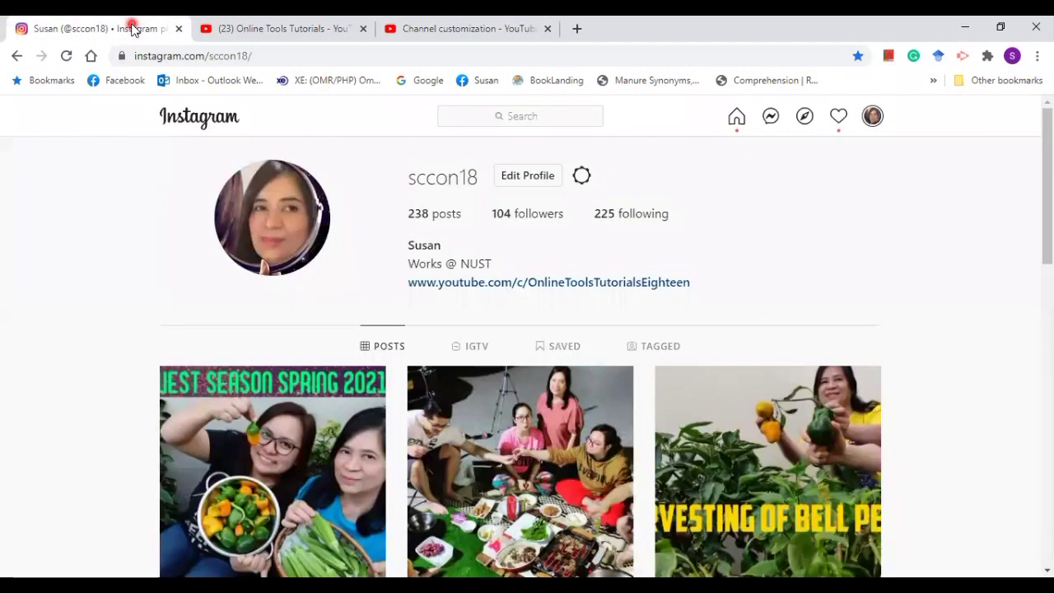
{"action": "left_click", "coordinate": [195, 56]}
{"action": "right_click", "coordinate": [196, 59]}
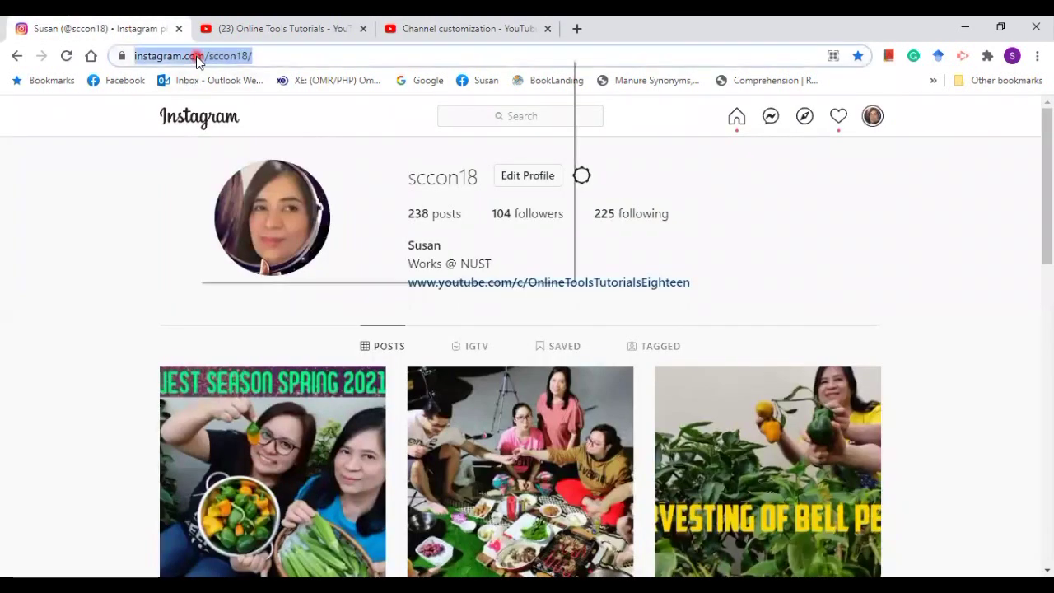
{"action": "left_click", "coordinate": [283, 144]}
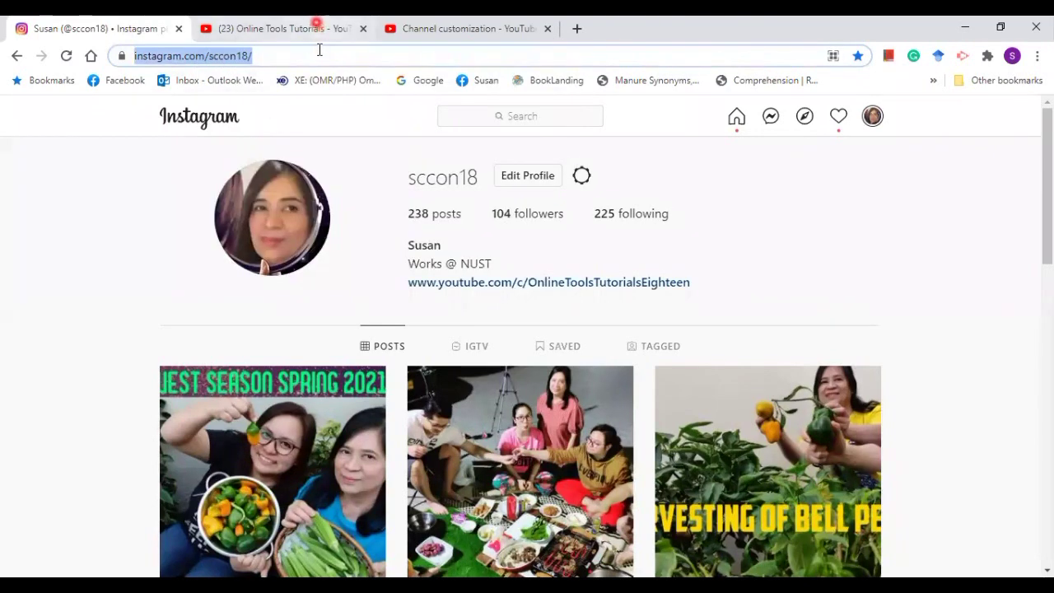
{"action": "left_click", "coordinate": [318, 25]}
{"action": "key", "text": "ctrl+Tab"}
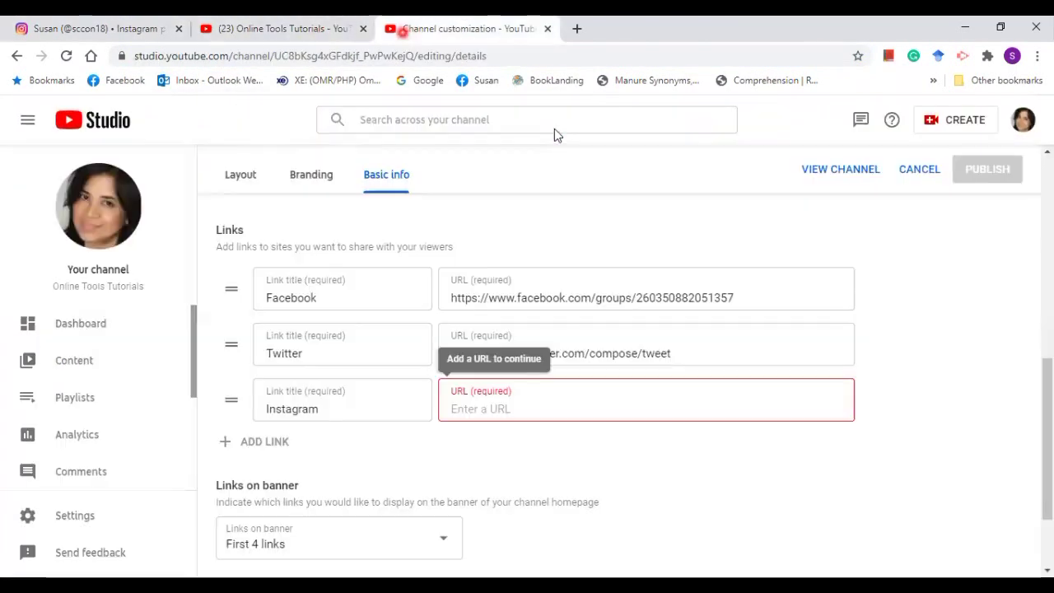
{"action": "left_click", "coordinate": [452, 409]}
{"action": "right_click", "coordinate": [452, 410]}
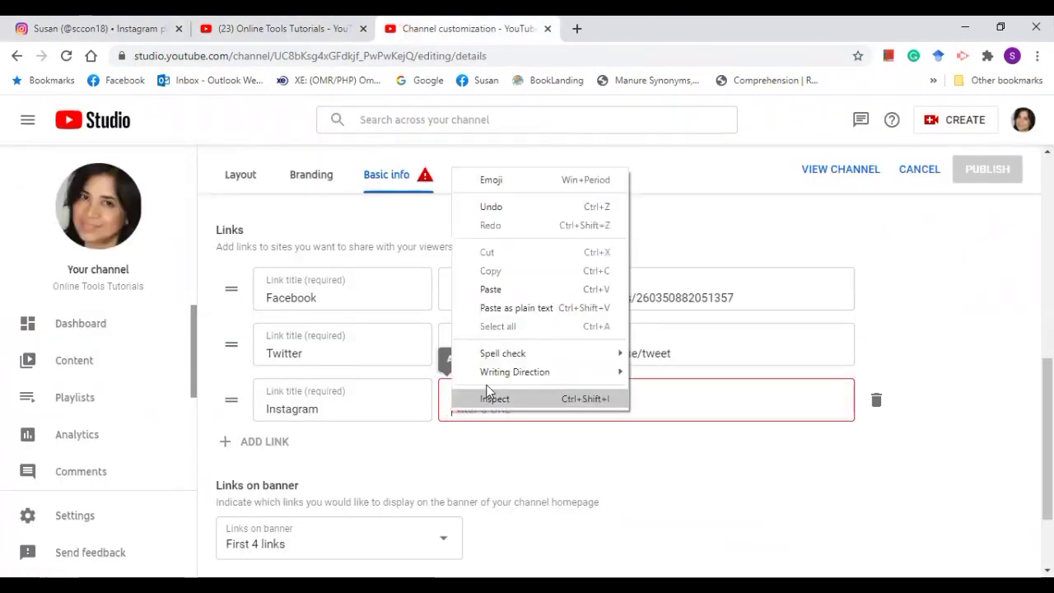
{"action": "left_click", "coordinate": [517, 288]}
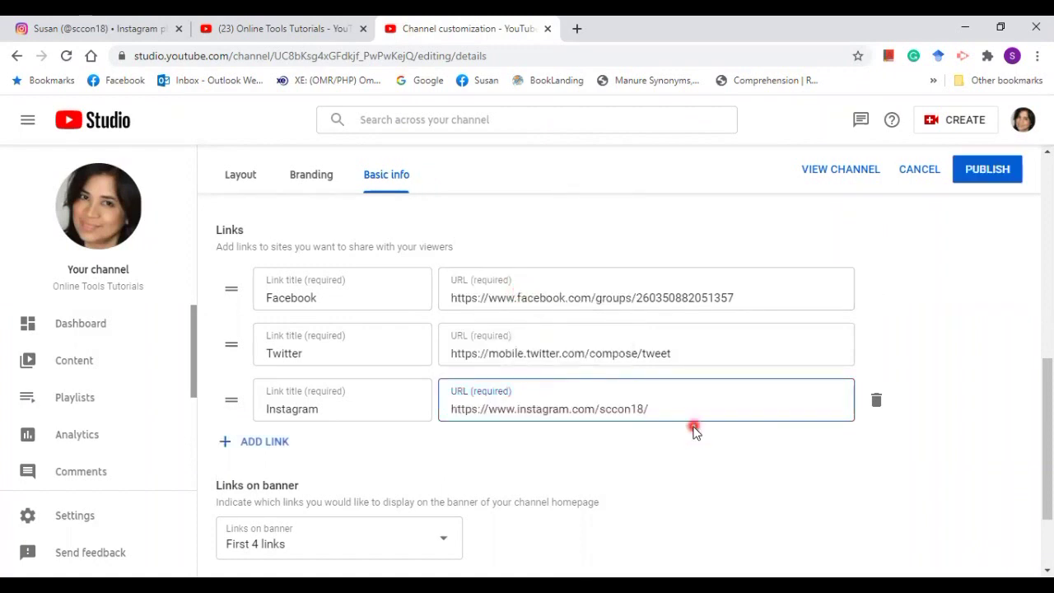
Step: Publish the Instagram link and check it on the channel page
{"action": "left_click", "coordinate": [989, 180]}
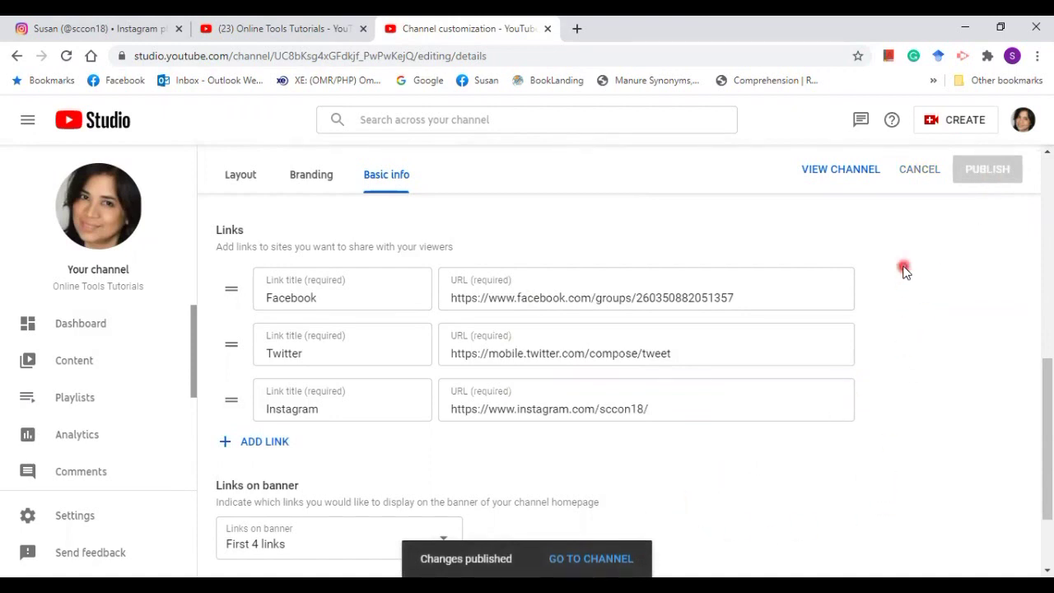
{"action": "left_click", "coordinate": [841, 171]}
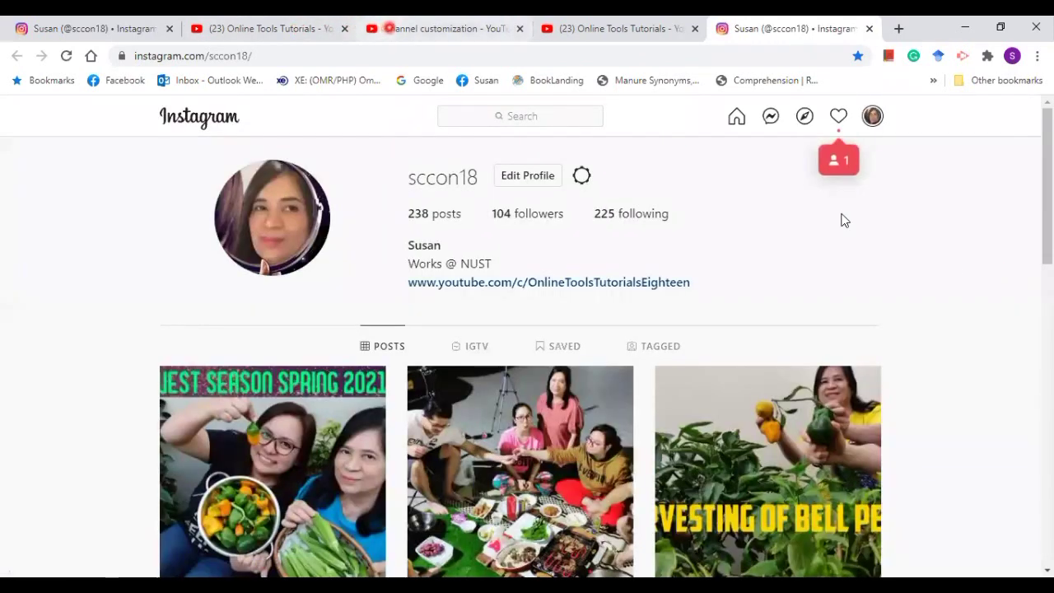
{"action": "left_click", "coordinate": [389, 28]}
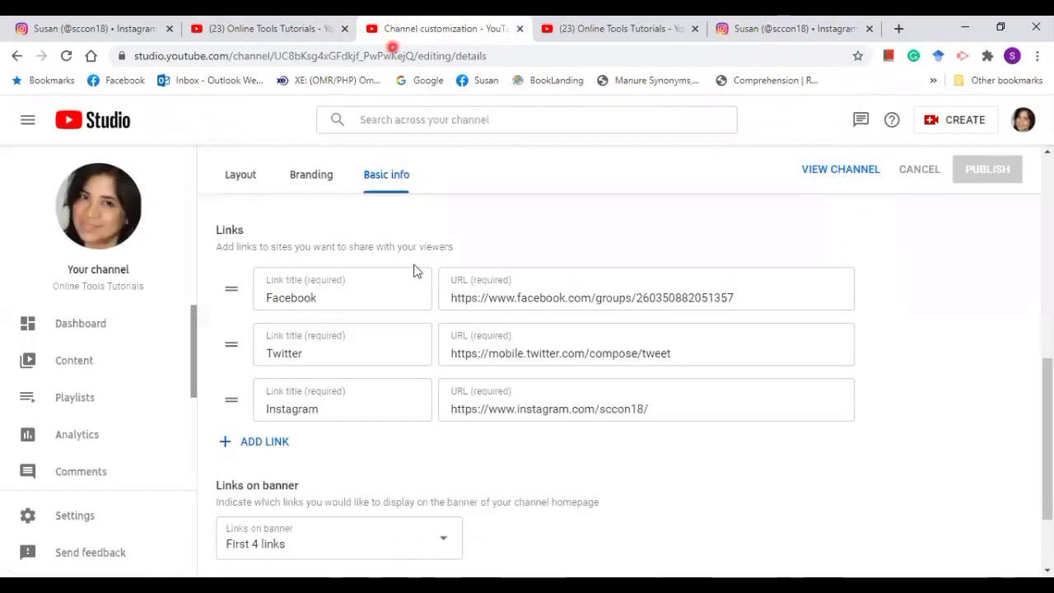
Step: Add a fourth channel link titled NUST with URL nus.edu.om and publish it
{"action": "left_click", "coordinate": [361, 346]}
{"action": "left_click", "coordinate": [297, 534]}
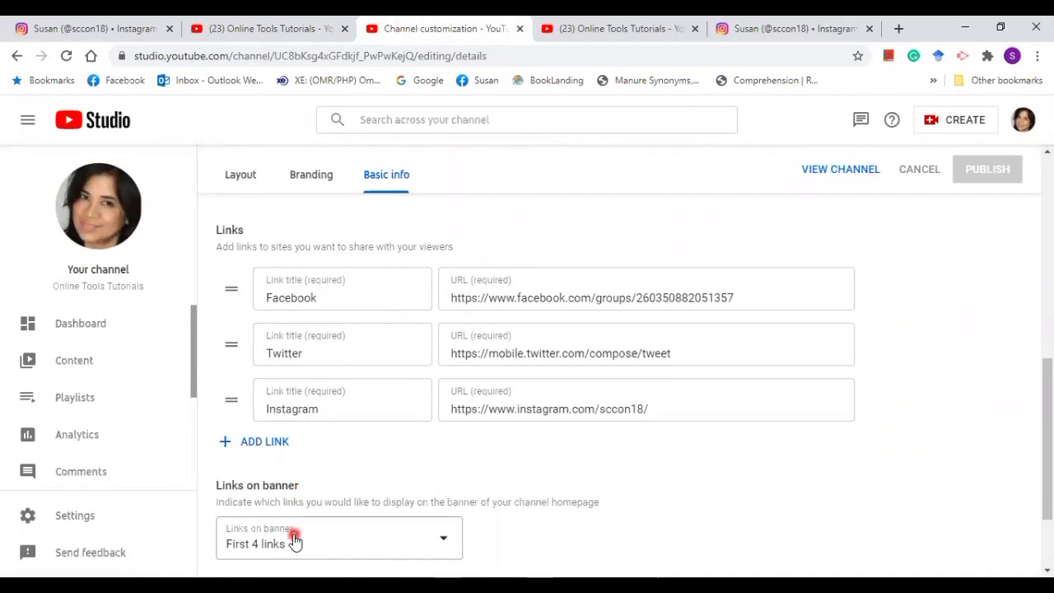
{"action": "scroll", "coordinate": [428, 541], "scroll_direction": "down", "scroll_amount": 1}
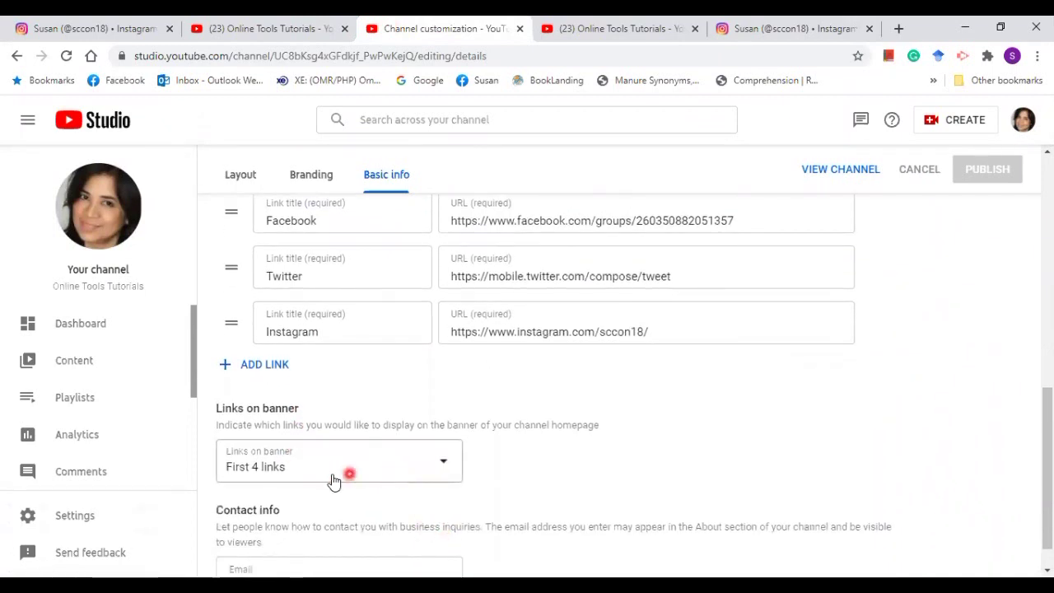
{"action": "left_click", "coordinate": [252, 367]}
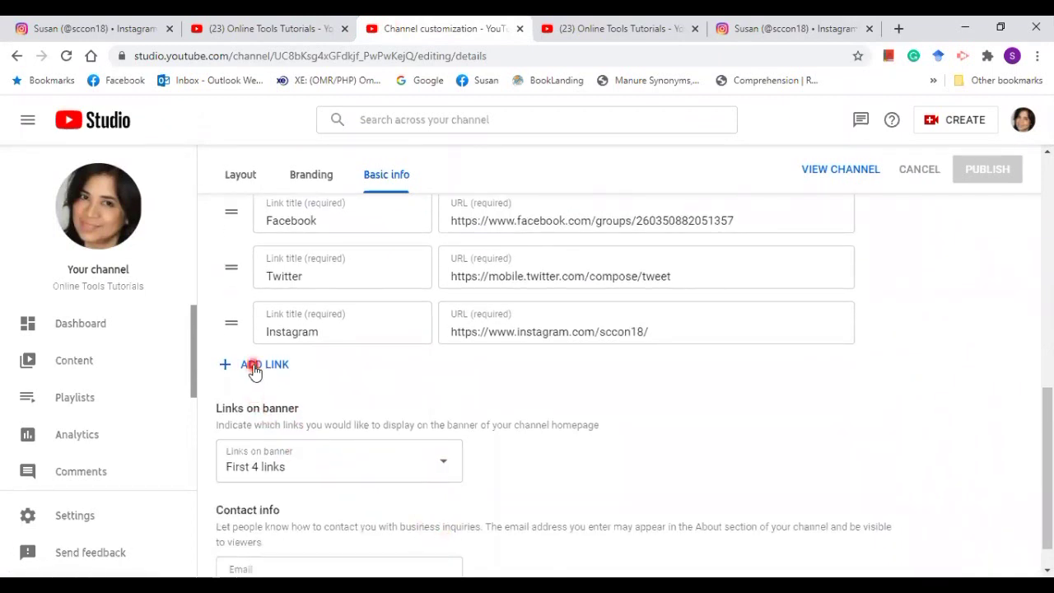
{"action": "left_click", "coordinate": [283, 373]}
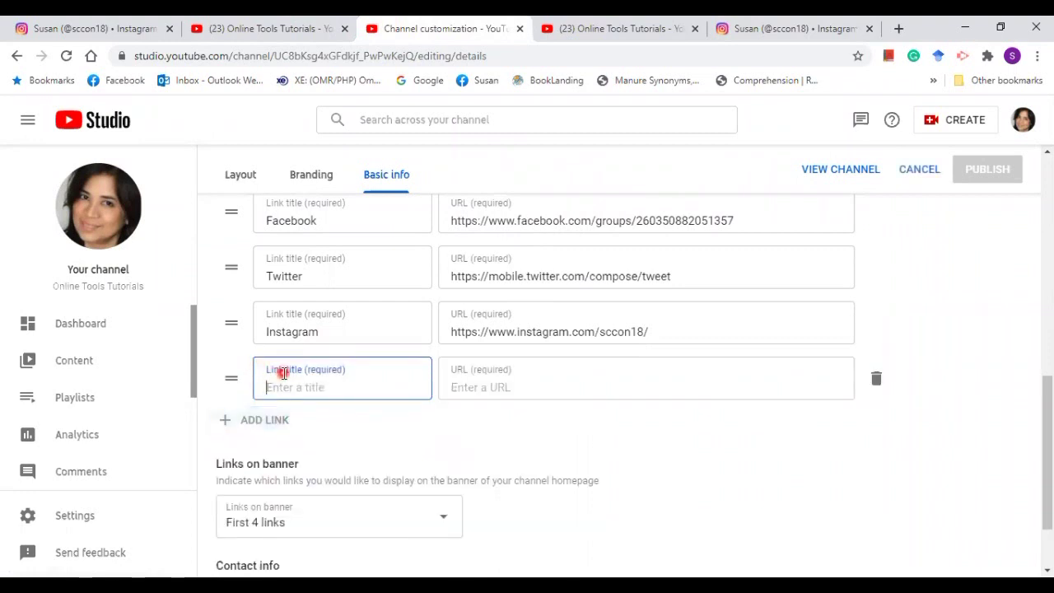
{"action": "type", "text": "NUST"}
{"action": "left_click", "coordinate": [461, 385]}
{"action": "type", "text": "n"}
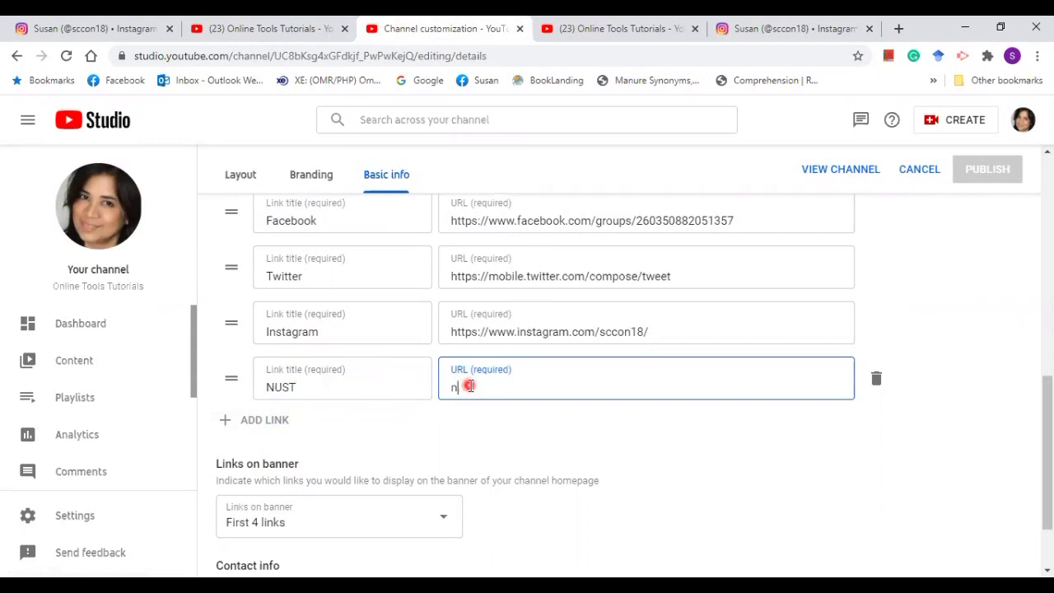
{"action": "type", "text": "us.edu"}
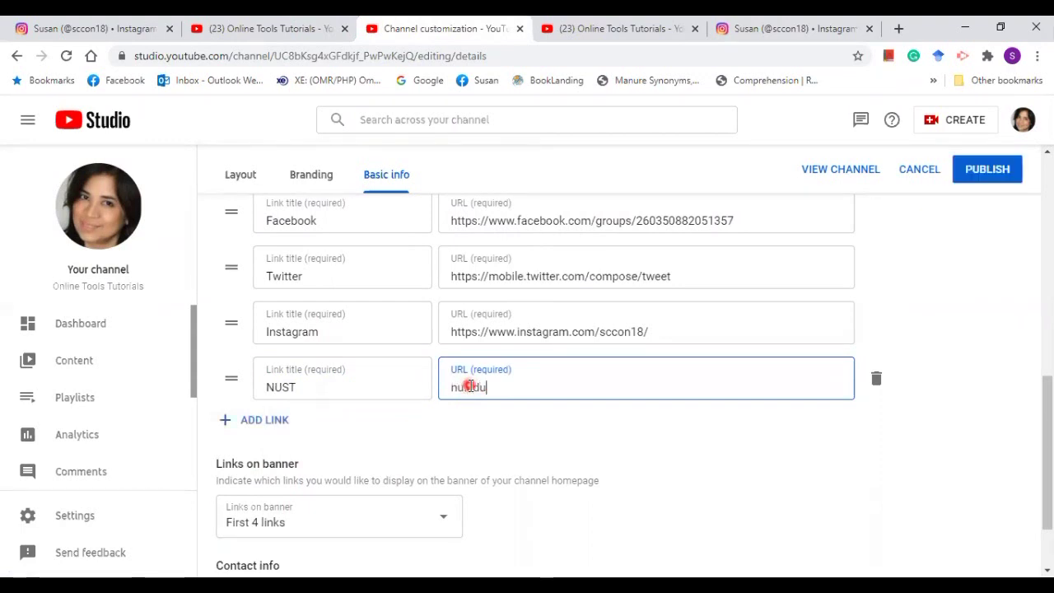
{"action": "type", "text": ".om"}
{"action": "left_click", "coordinate": [989, 173]}
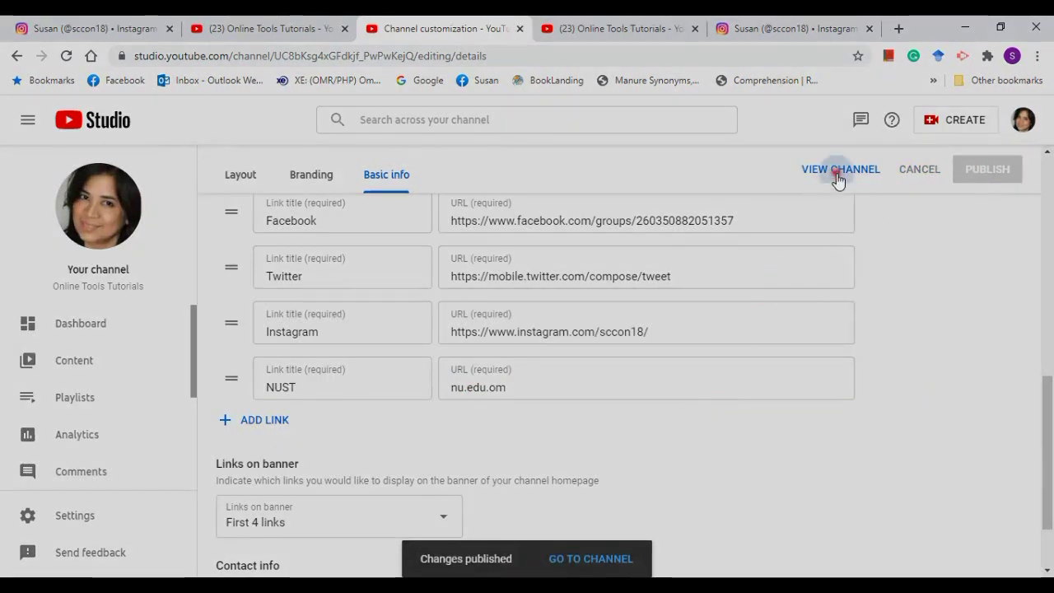
{"action": "left_click", "coordinate": [836, 172]}
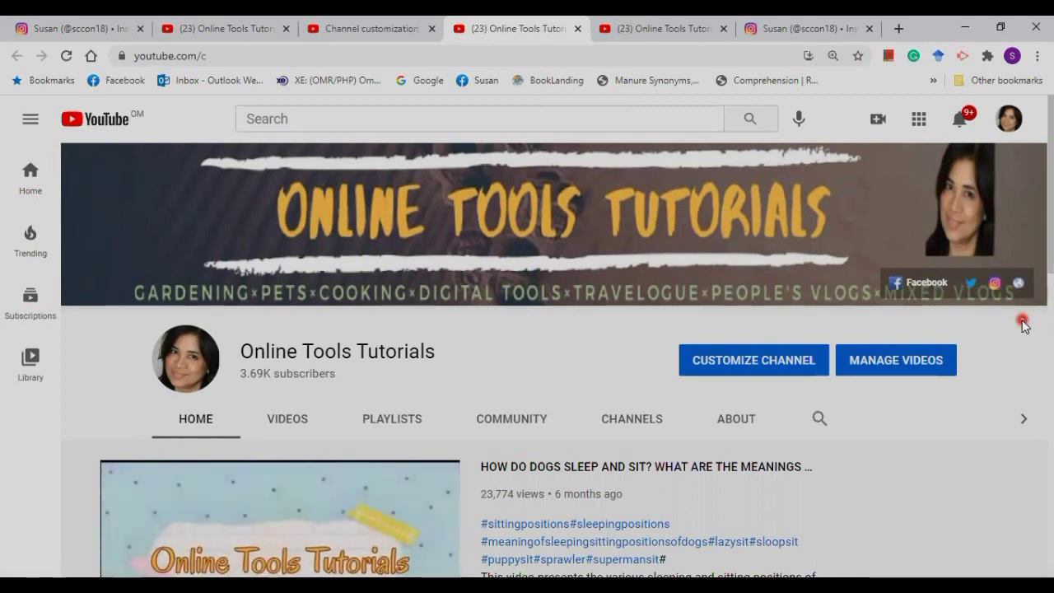
Step: Confirm the NUST banner link opens nu.edu.om, then return to the channel customization tab
{"action": "mouse_move", "coordinate": [1015, 311]}
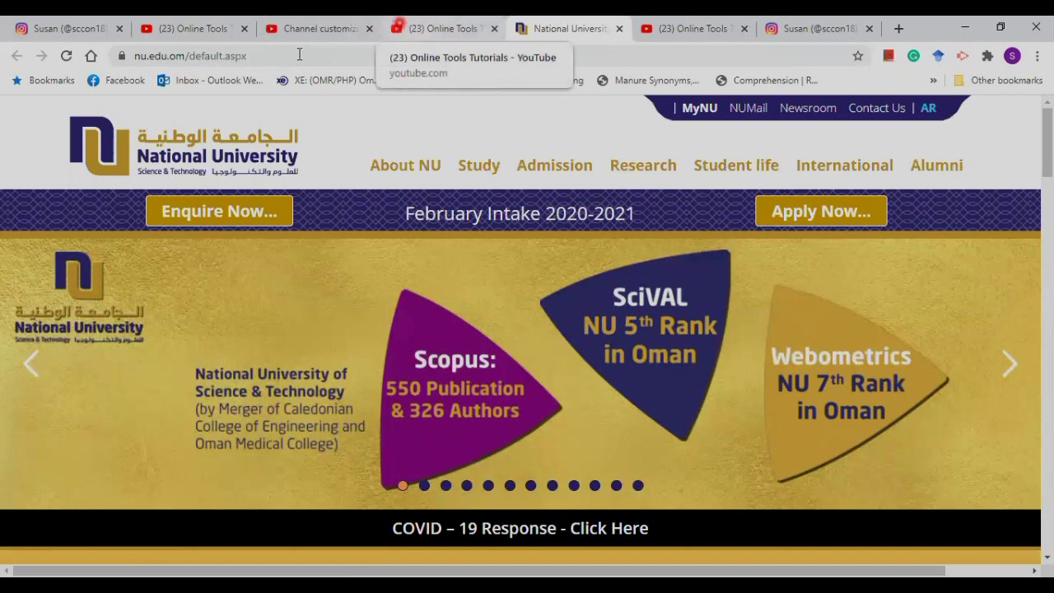
{"action": "key", "text": "ctrl+shift+Tab"}
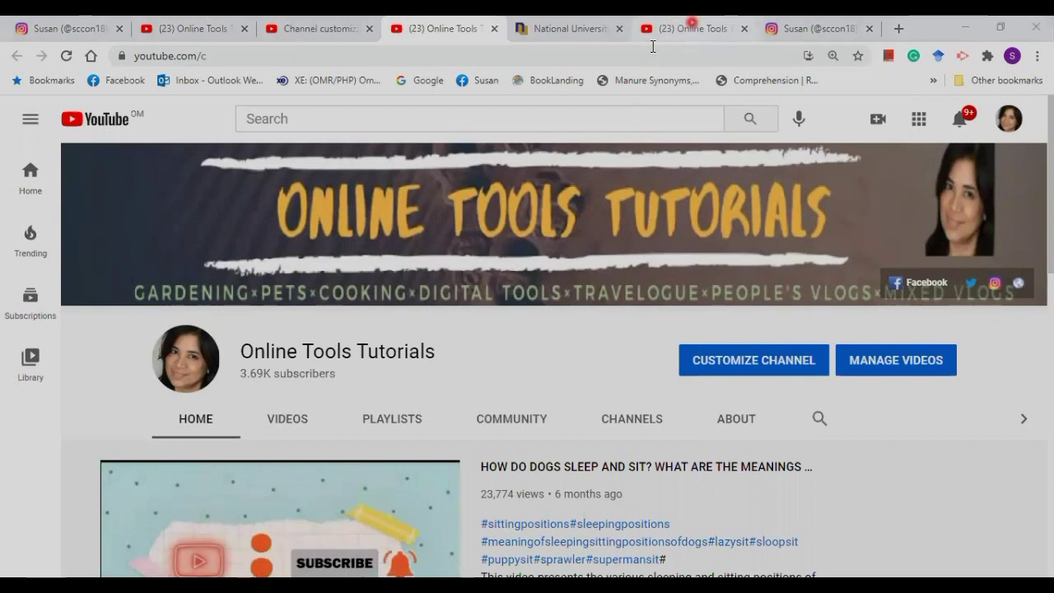
{"action": "left_click", "coordinate": [691, 28]}
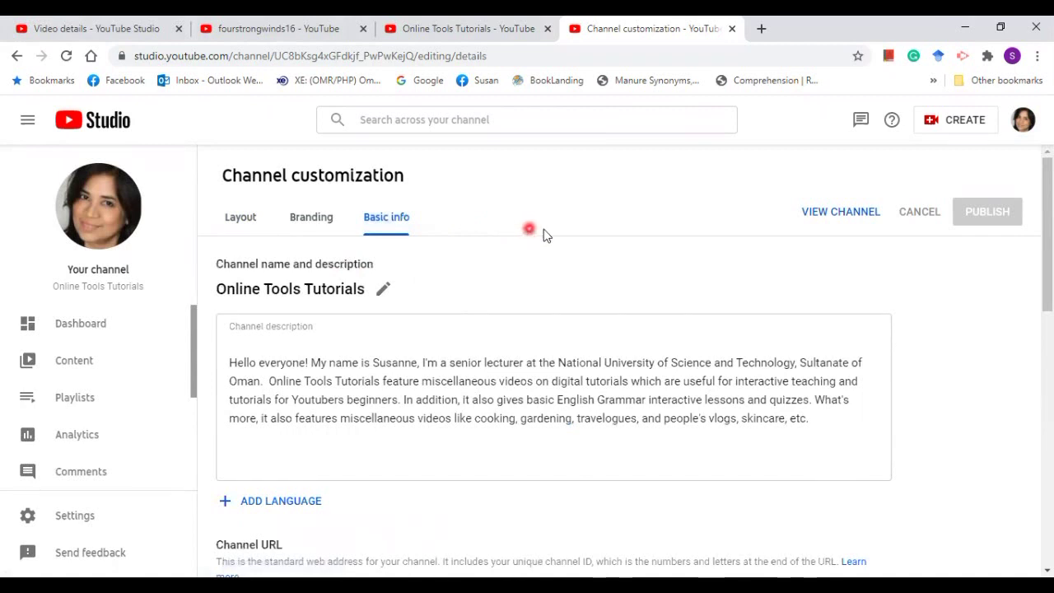
Step: On the Branding tab, set pic replacement.jpeg as profile picture, cropped to the face, and publish
{"action": "left_click", "coordinate": [321, 222]}
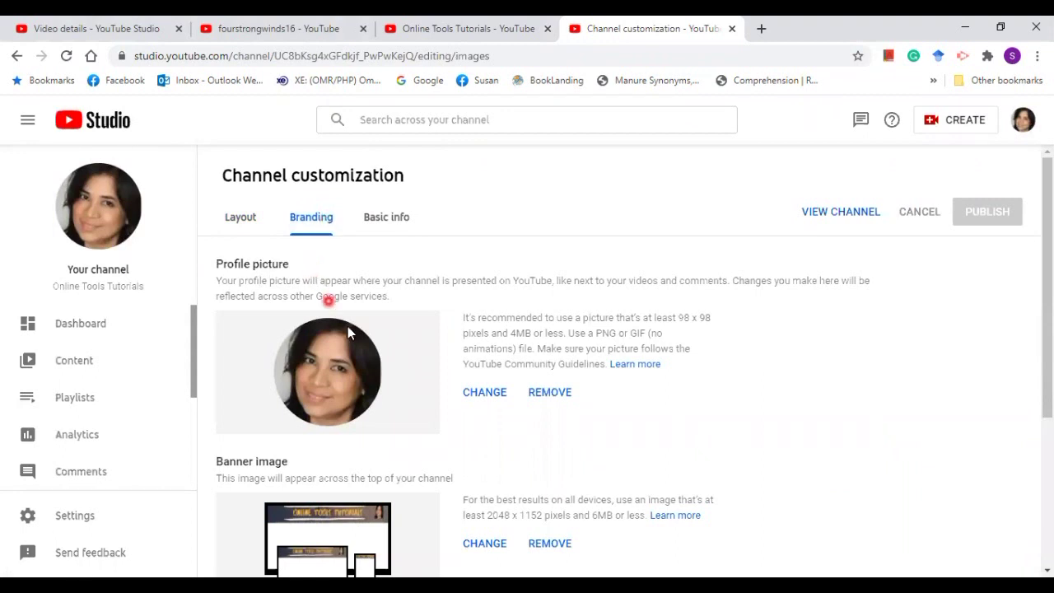
{"action": "scroll", "coordinate": [362, 354], "scroll_direction": "down", "scroll_amount": 1}
{"action": "scroll", "coordinate": [299, 392], "scroll_direction": "down", "scroll_amount": 2}
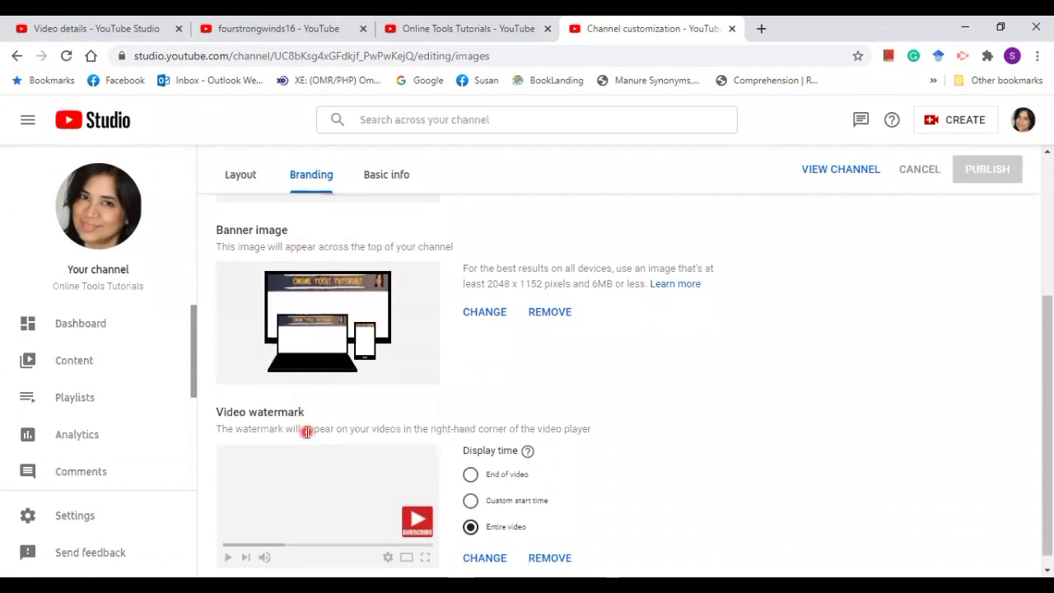
{"action": "scroll", "coordinate": [306, 431], "scroll_direction": "up", "scroll_amount": 3}
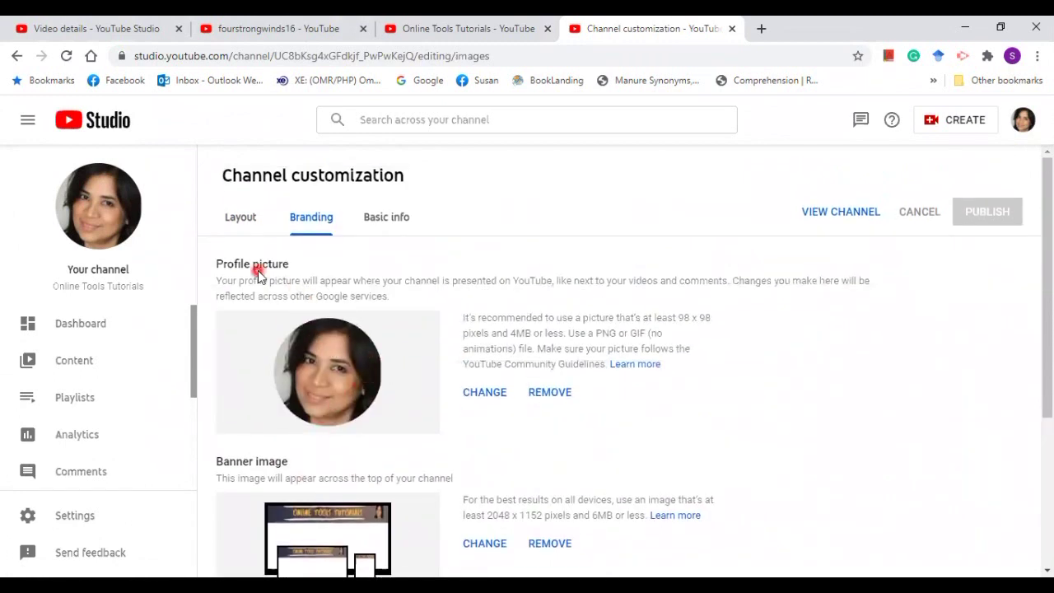
{"action": "left_click", "coordinate": [492, 393]}
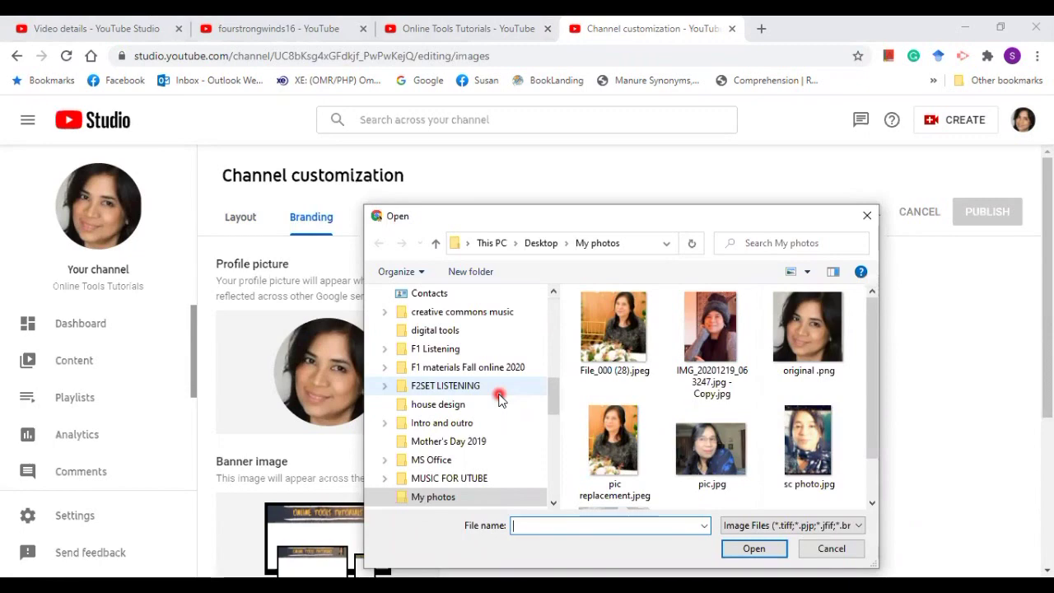
{"action": "left_click", "coordinate": [608, 445]}
{"action": "left_click", "coordinate": [755, 550]}
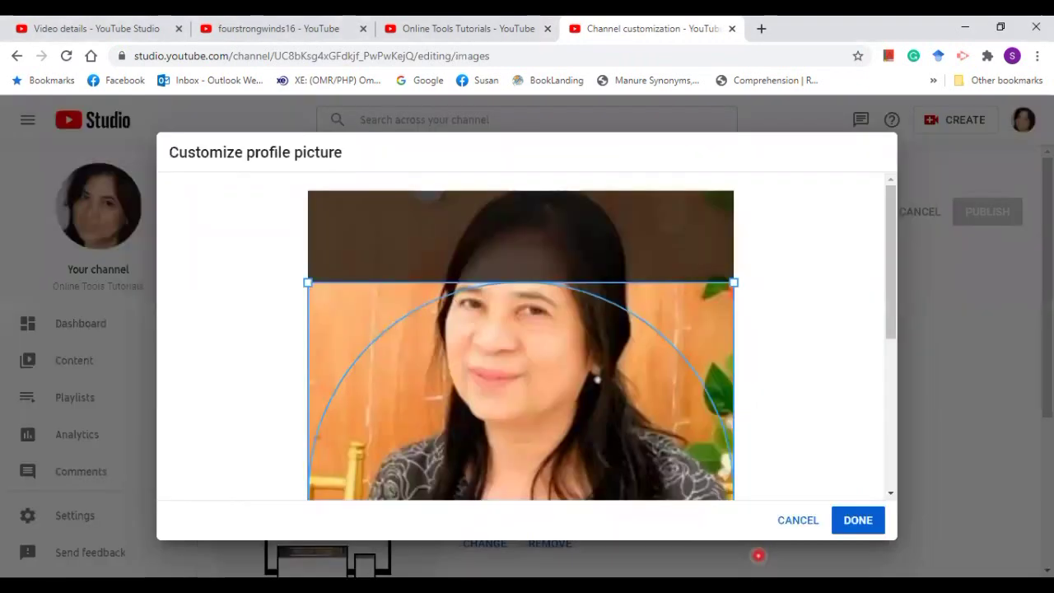
{"action": "left_click_drag", "start_coordinate": [662, 425], "coordinate": [620, 298]}
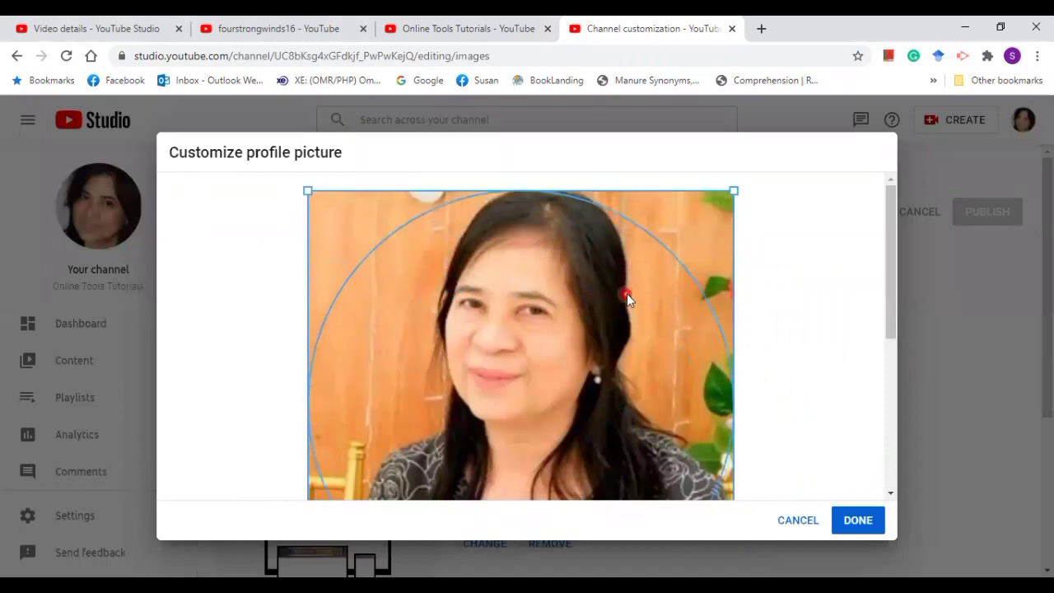
{"action": "left_click", "coordinate": [856, 522]}
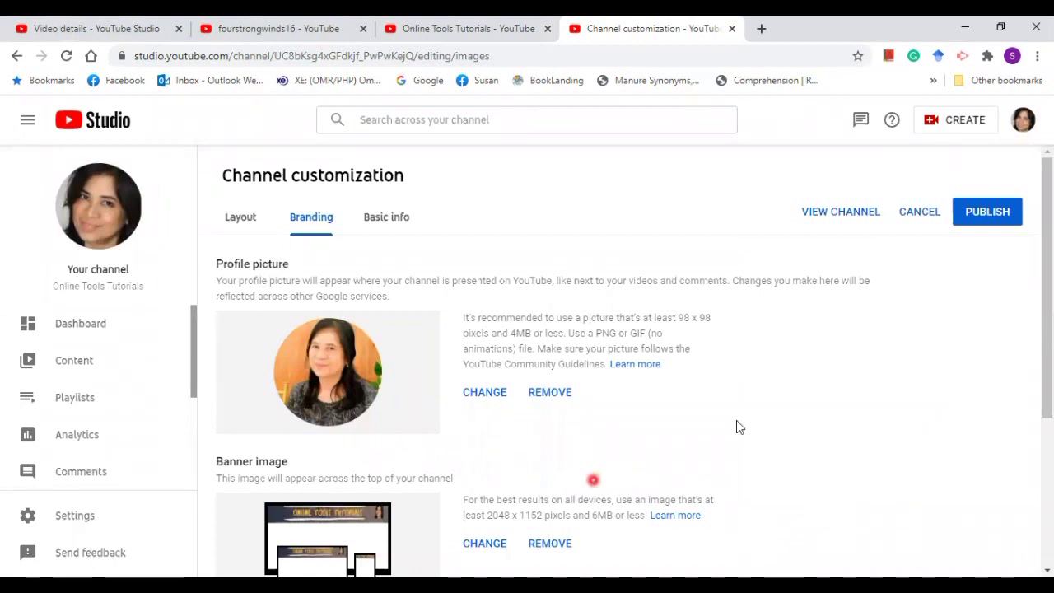
{"action": "left_click", "coordinate": [1006, 214]}
{"action": "left_click", "coordinate": [788, 413]}
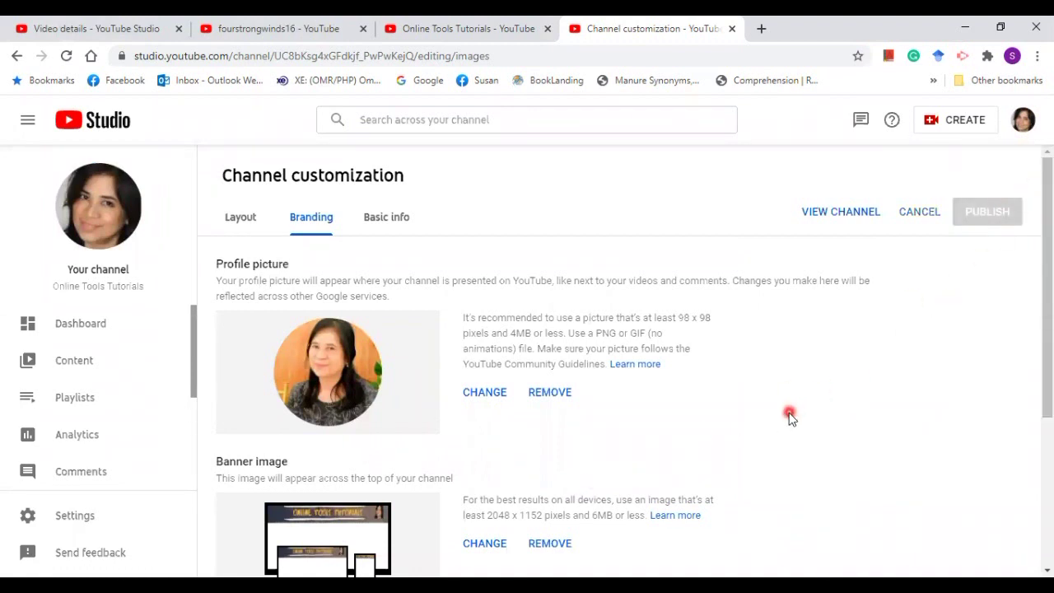
{"action": "scroll", "coordinate": [790, 418], "scroll_direction": "down", "scroll_amount": 3}
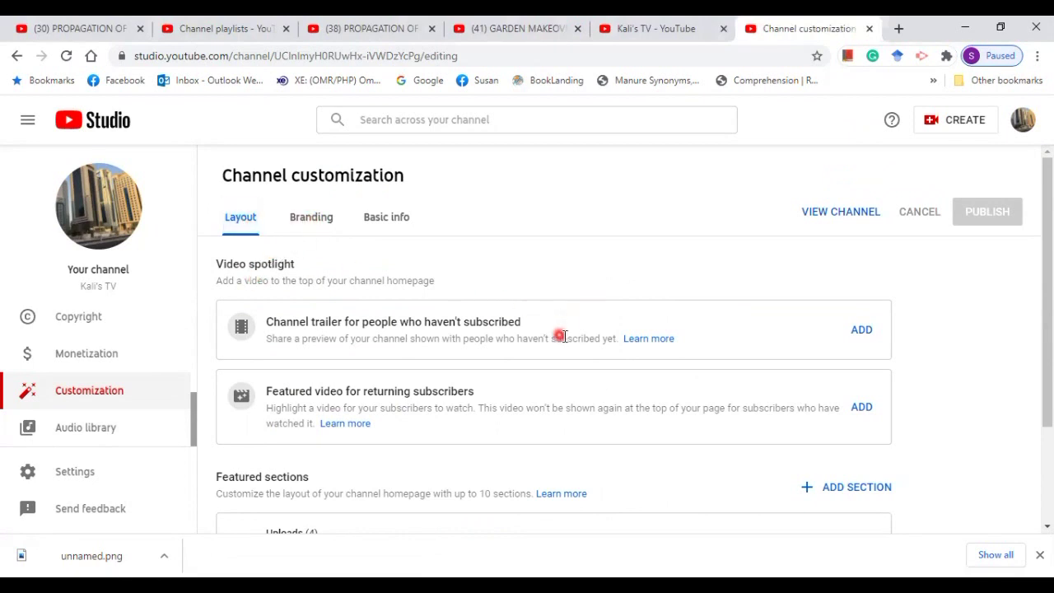
Step: Set the OFW video as the channel trailer for non-subscribers and publish
{"action": "scroll", "coordinate": [609, 331], "scroll_direction": "down", "scroll_amount": 1}
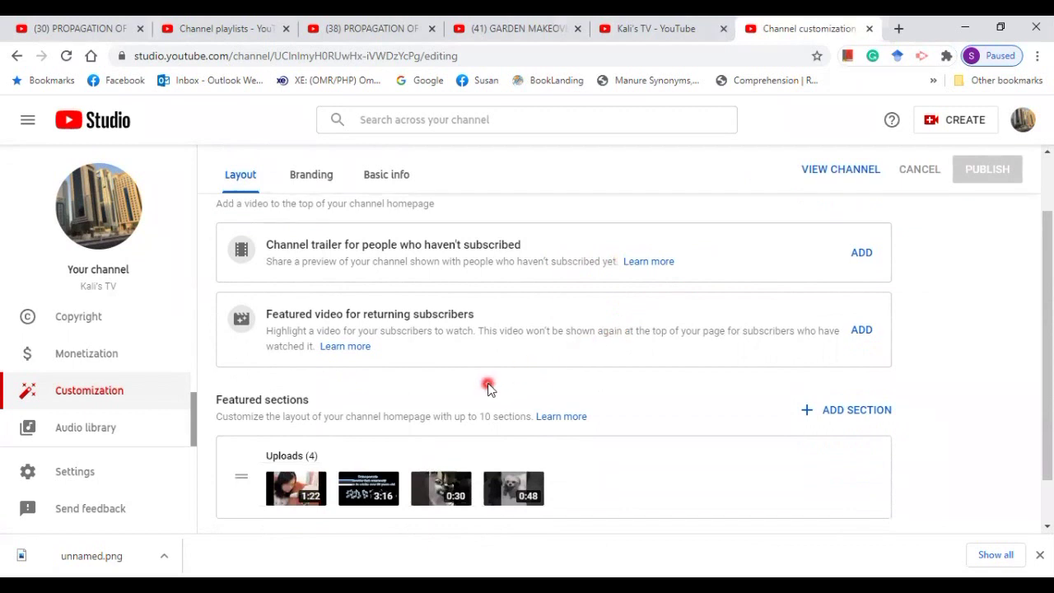
{"action": "scroll", "coordinate": [488, 388], "scroll_direction": "up", "scroll_amount": 1}
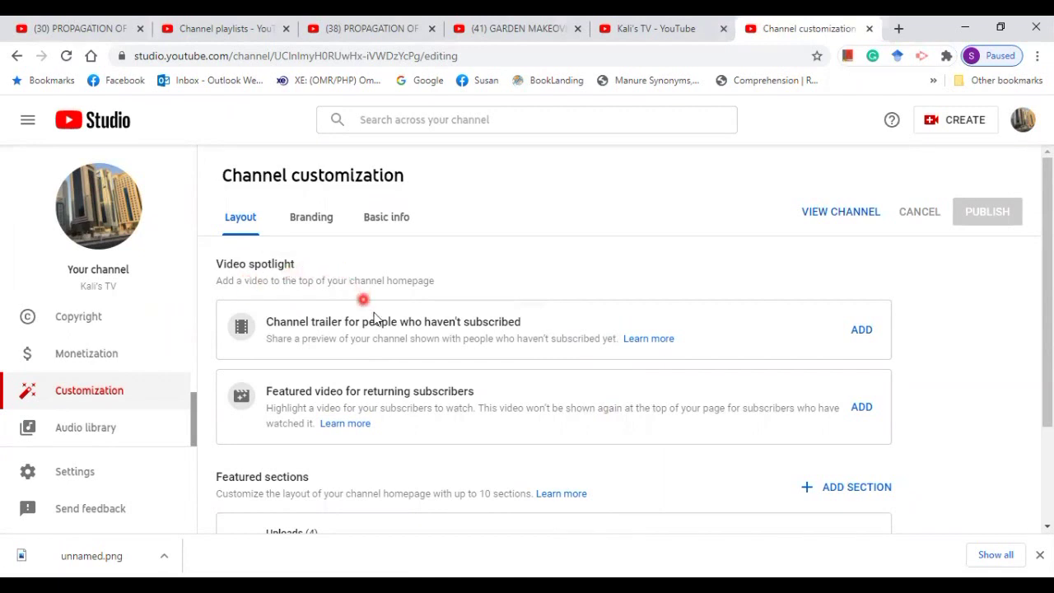
{"action": "left_click", "coordinate": [861, 330]}
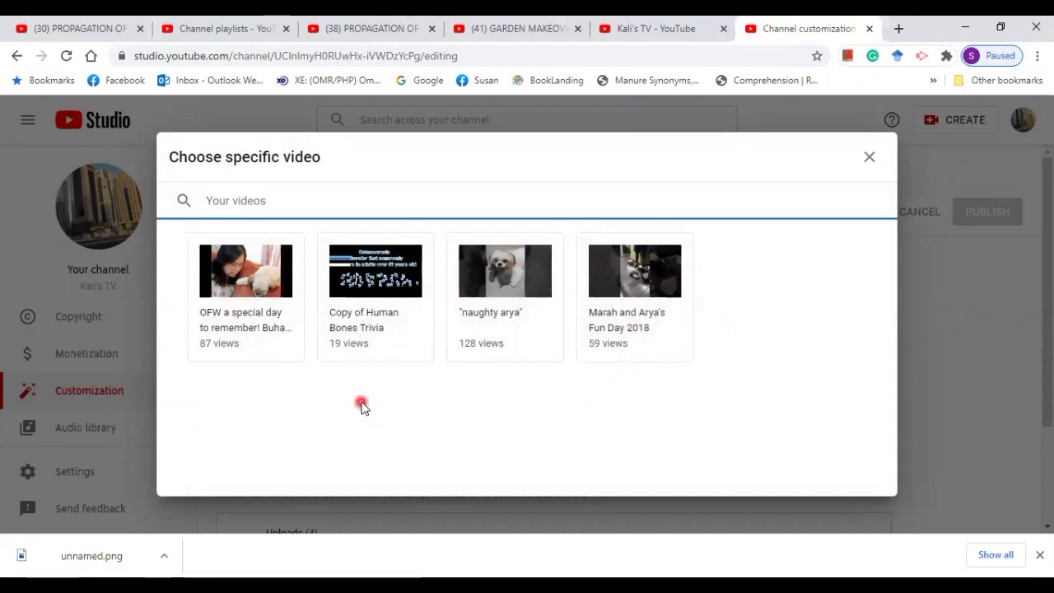
{"action": "left_click", "coordinate": [253, 275]}
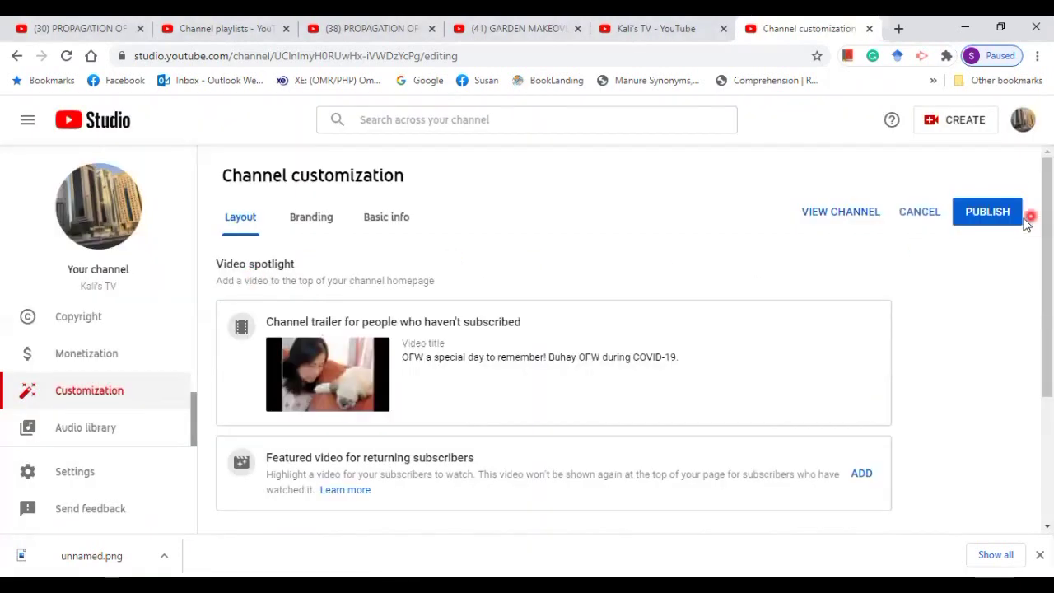
{"action": "left_click", "coordinate": [994, 214]}
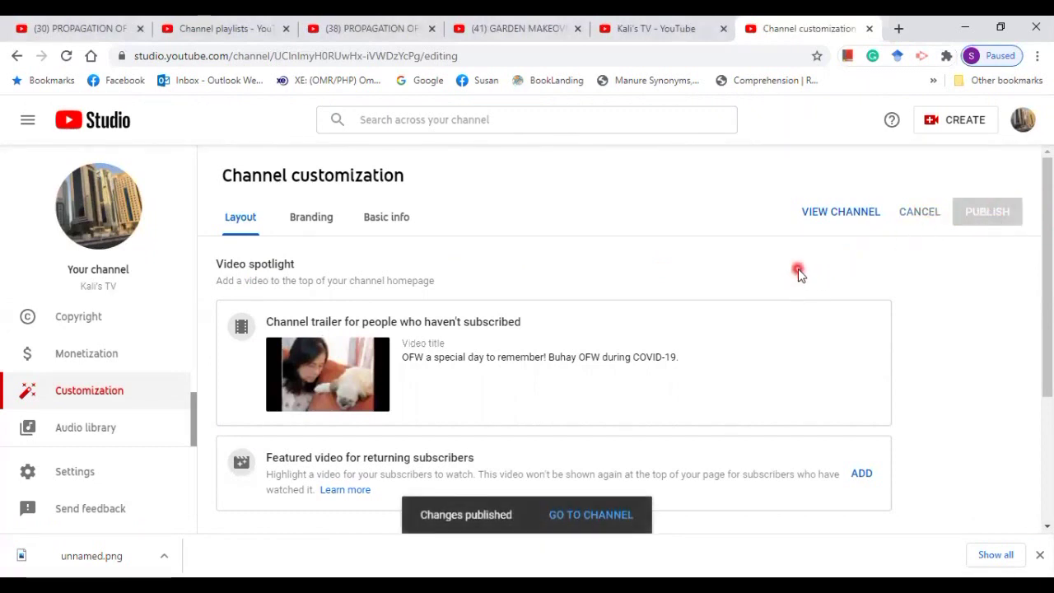
Step: Set Marah and Arya's Fun Day 2018 as the featured video for returning subscribers and publish
{"action": "scroll", "coordinate": [510, 378], "scroll_direction": "down", "scroll_amount": 1}
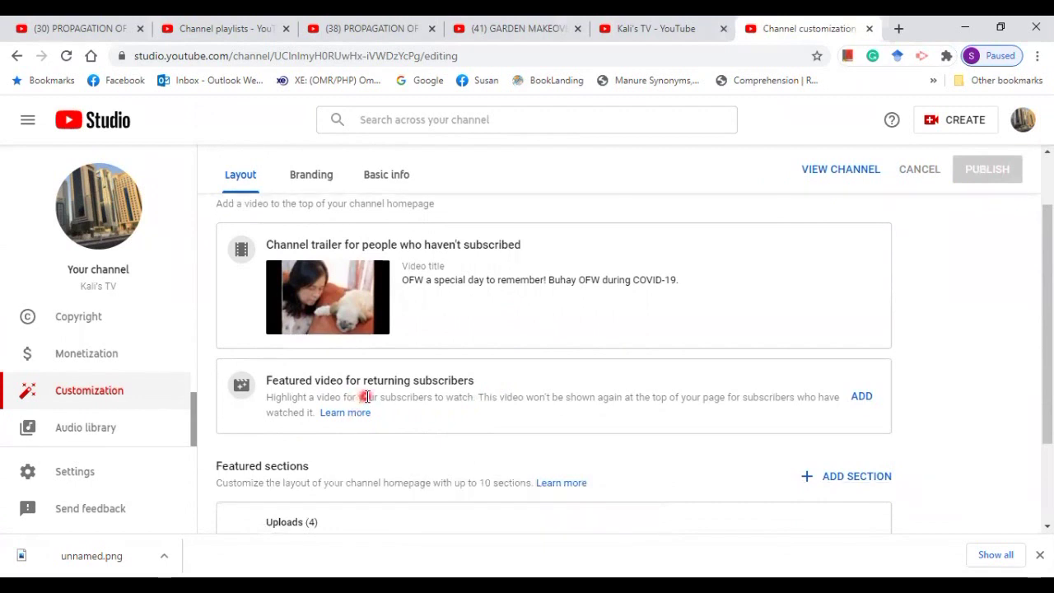
{"action": "left_click", "coordinate": [861, 395]}
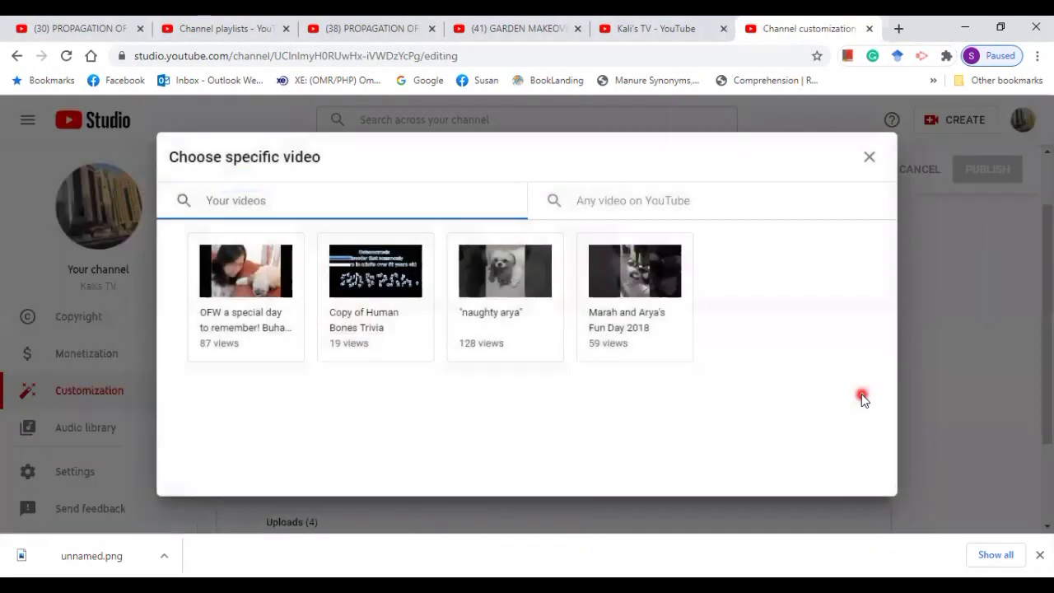
{"action": "left_click", "coordinate": [613, 284]}
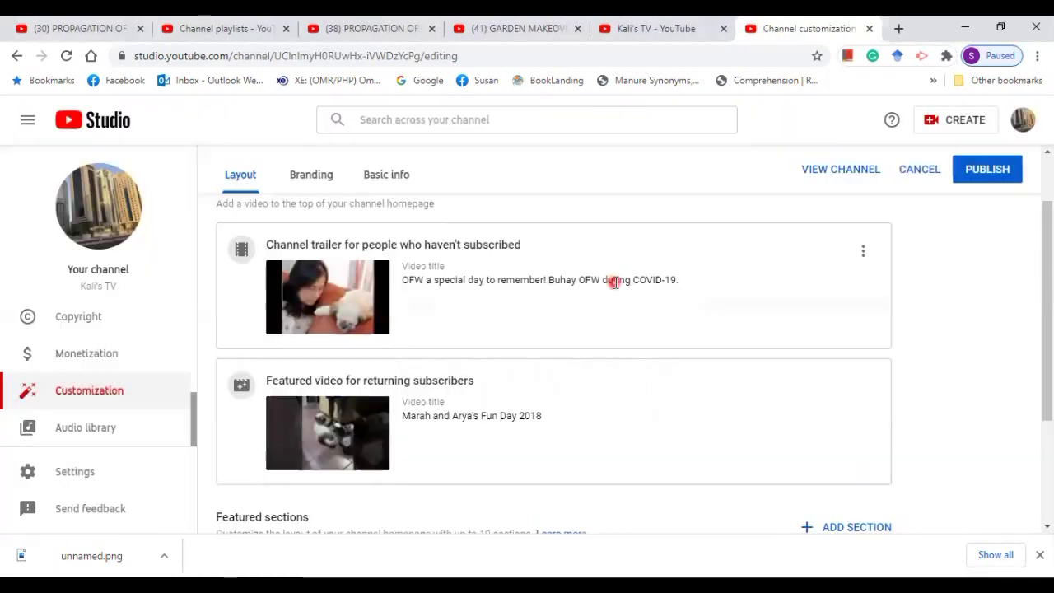
{"action": "left_click", "coordinate": [994, 174]}
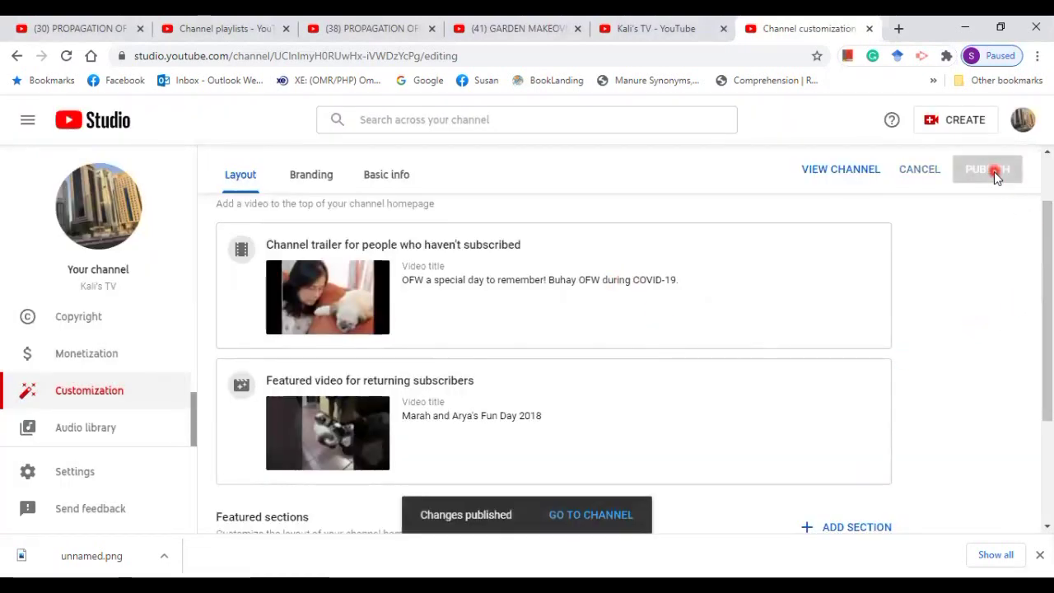
{"action": "scroll", "coordinate": [640, 399], "scroll_direction": "down", "scroll_amount": 2}
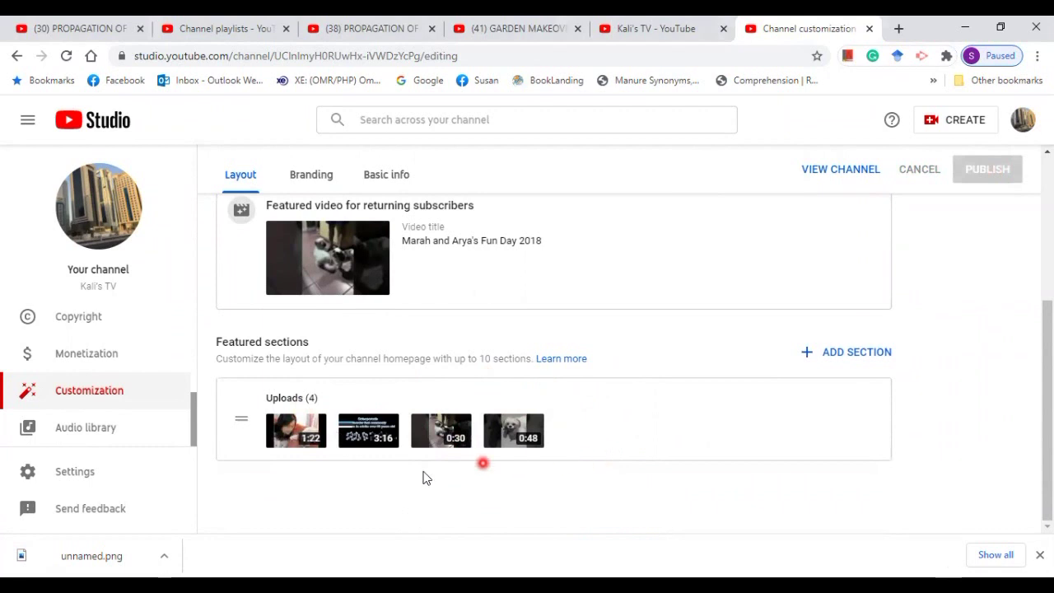
{"action": "left_click", "coordinate": [290, 439]}
{"action": "left_click", "coordinate": [646, 413]}
{"action": "left_click", "coordinate": [857, 353]}
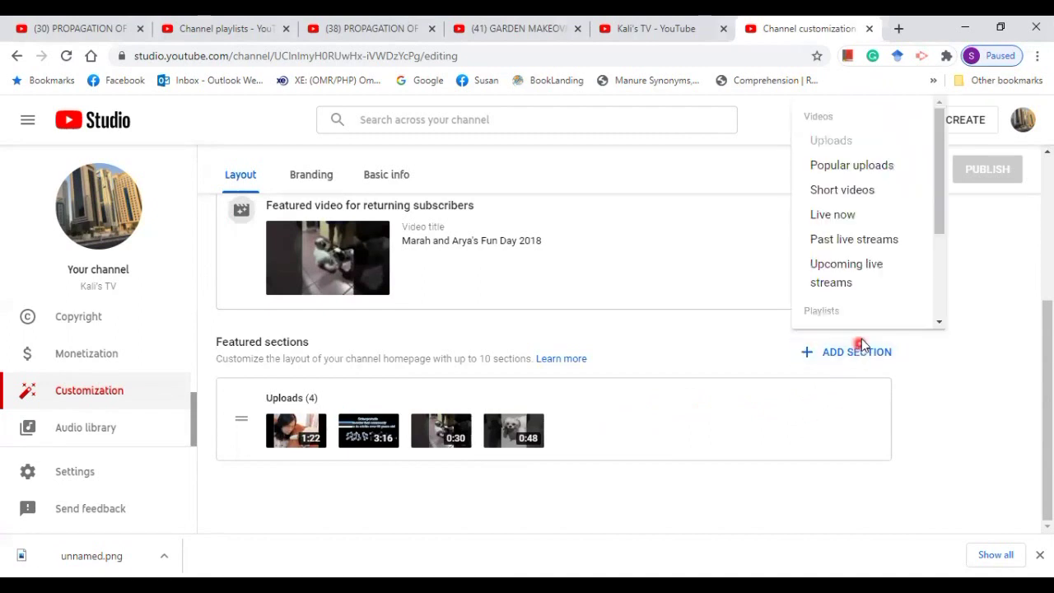
{"action": "left_click", "coordinate": [867, 191]}
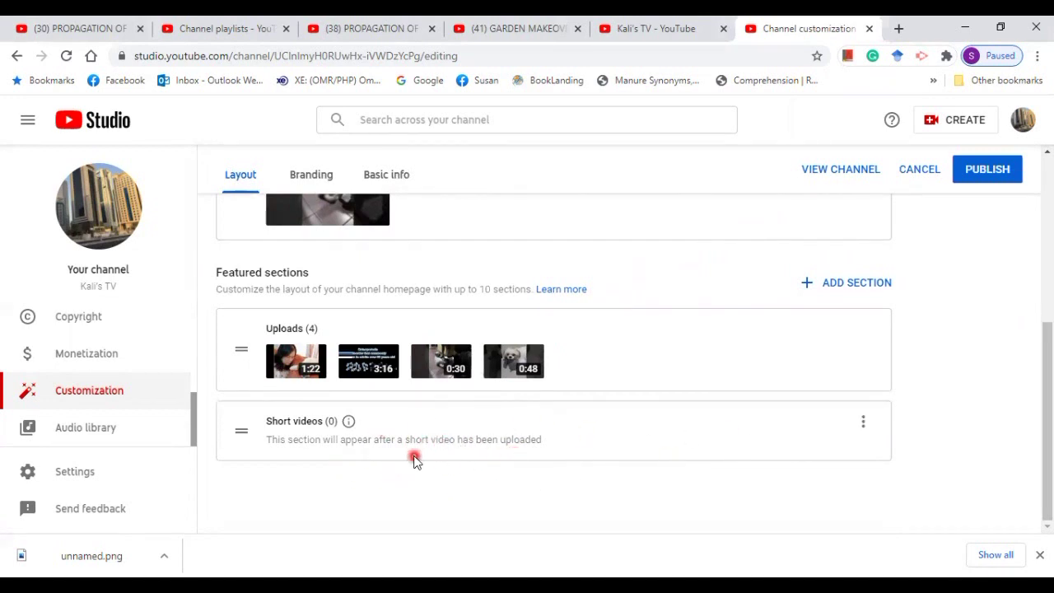
{"action": "left_click", "coordinate": [863, 421]}
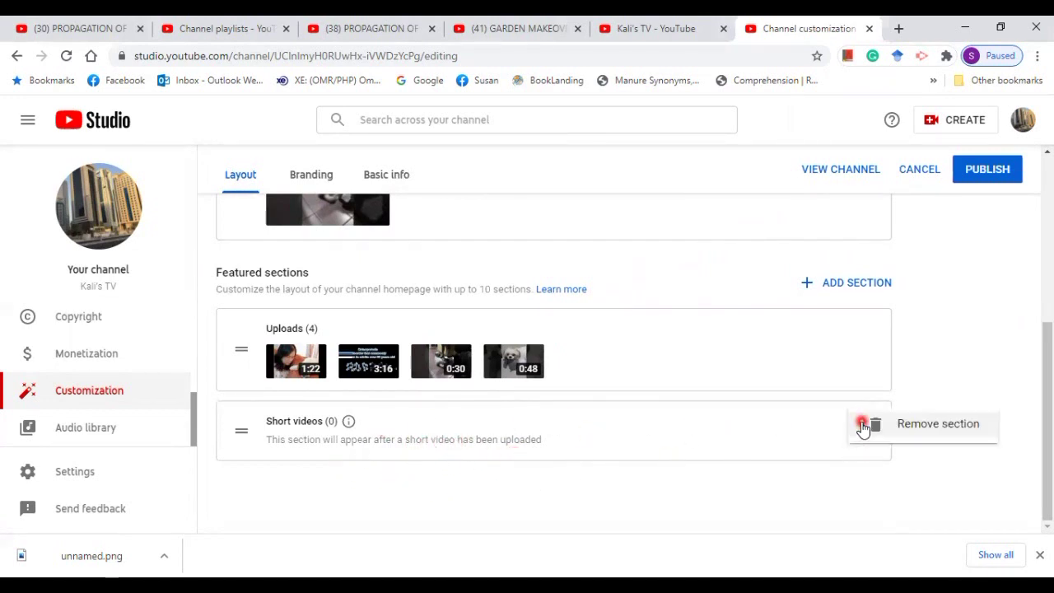
{"action": "left_click", "coordinate": [915, 426]}
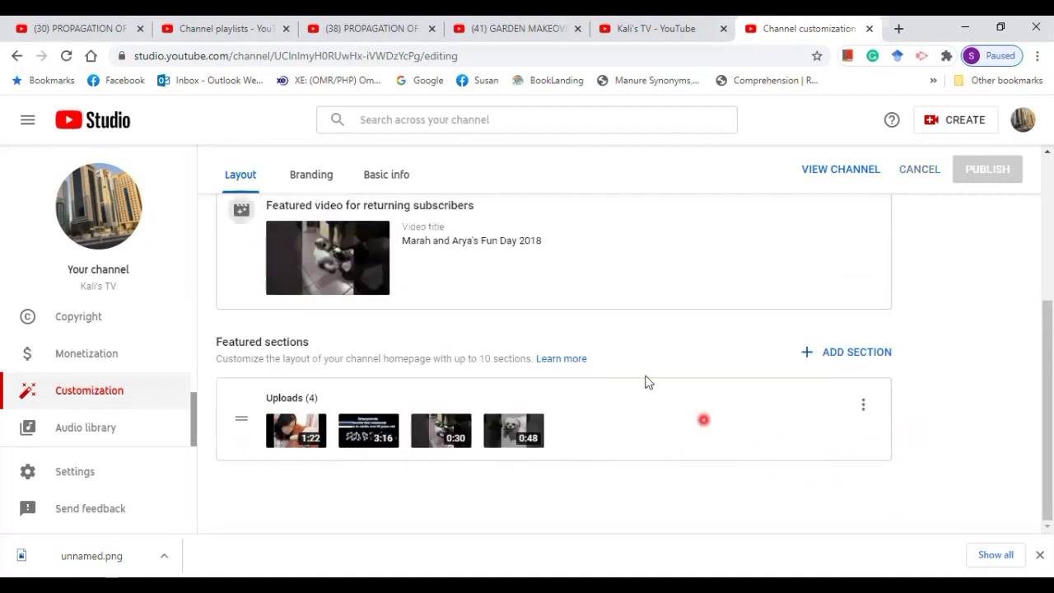
{"action": "scroll", "coordinate": [593, 362], "scroll_direction": "up", "scroll_amount": 3}
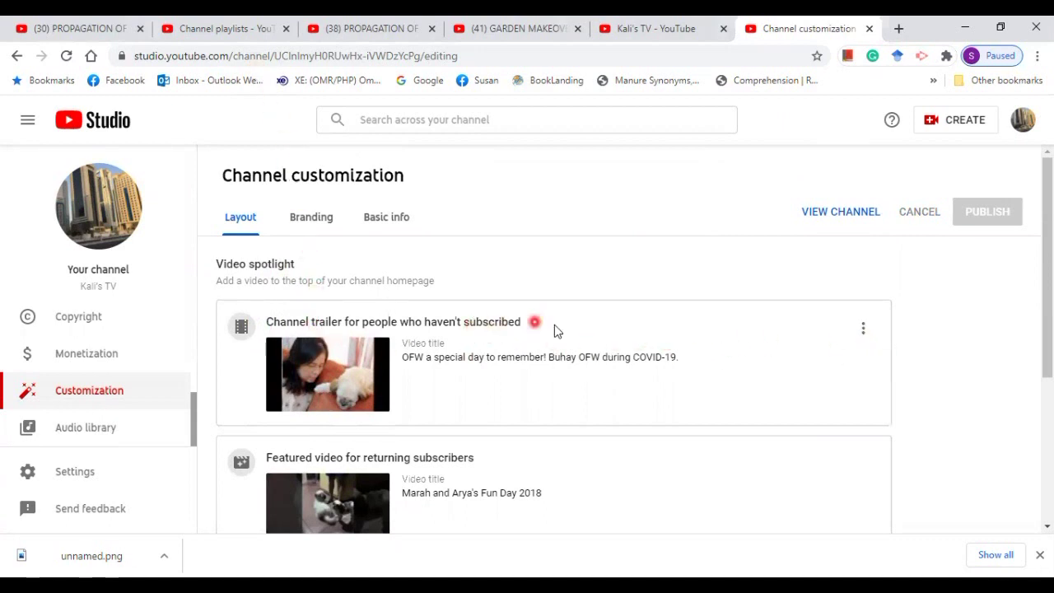
Step: Replace the channel trailer with Copy of Human Bones Trivia and publish
{"action": "left_click", "coordinate": [863, 331]}
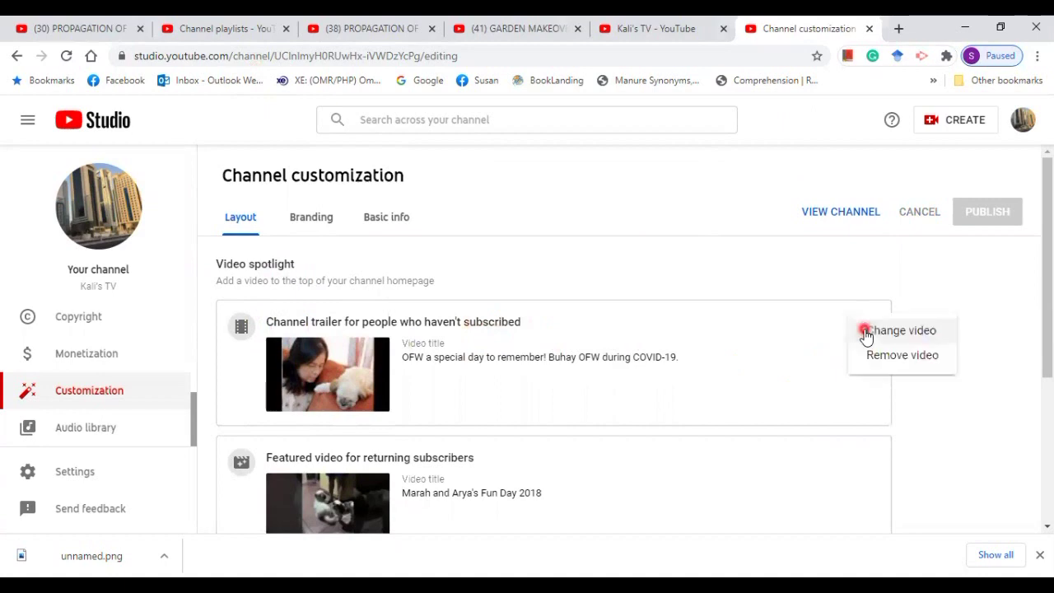
{"action": "left_click", "coordinate": [921, 335]}
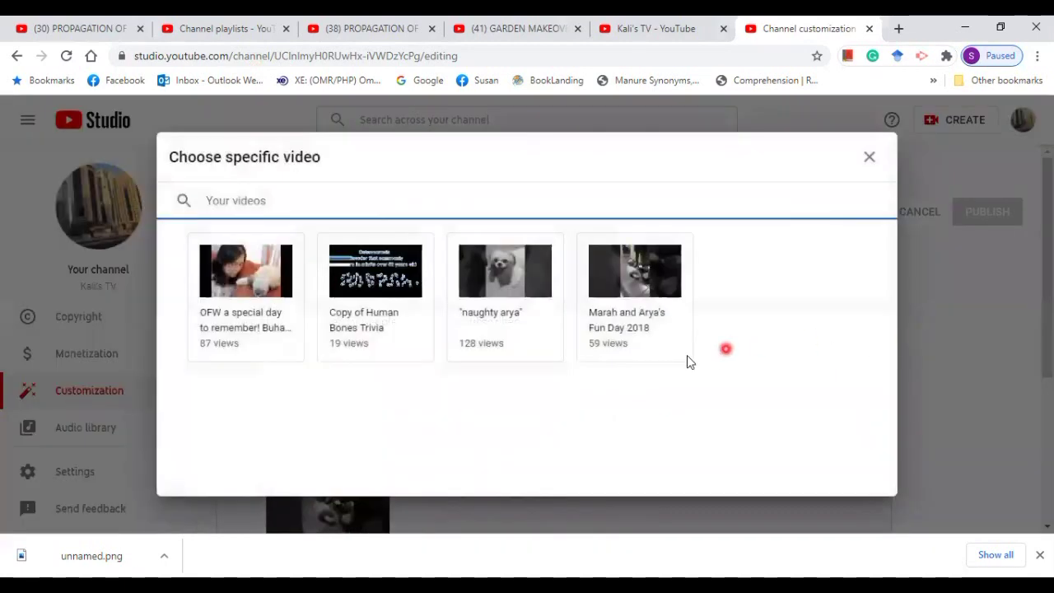
{"action": "left_click", "coordinate": [354, 278]}
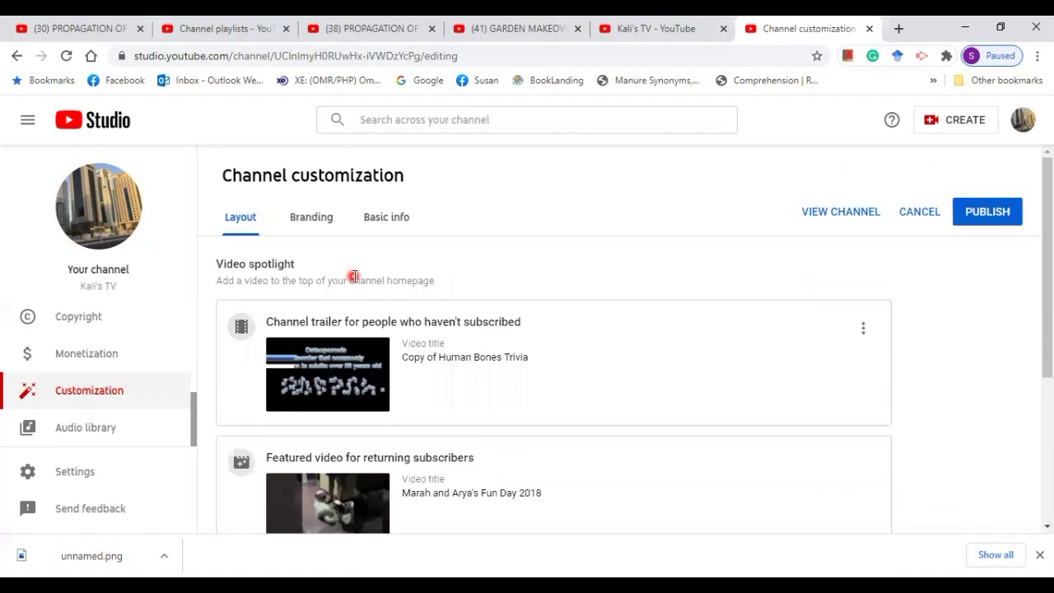
{"action": "left_click", "coordinate": [996, 214]}
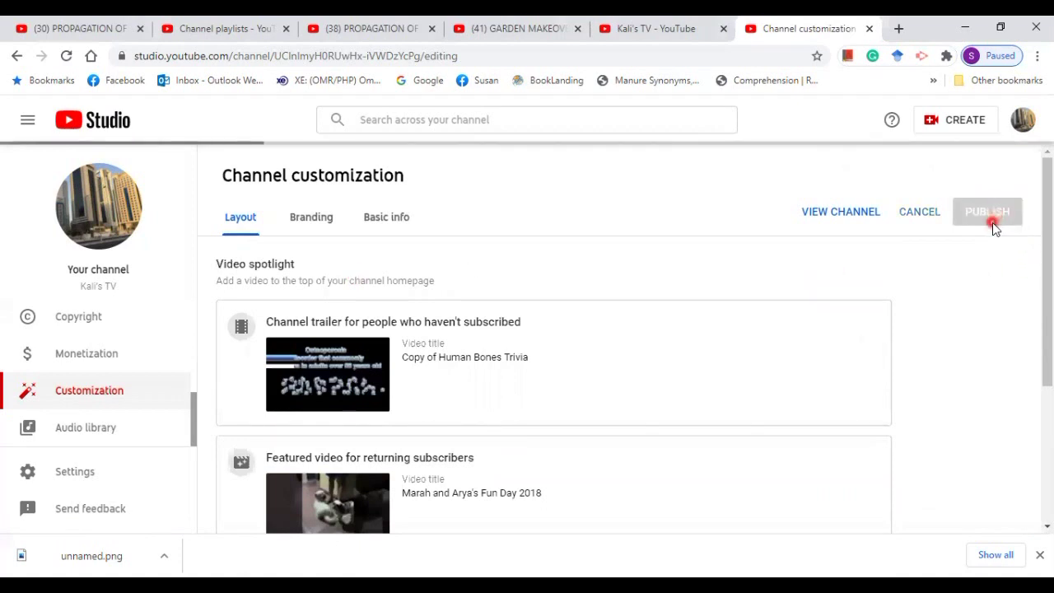
{"action": "scroll", "coordinate": [710, 452], "scroll_direction": "down", "scroll_amount": 1}
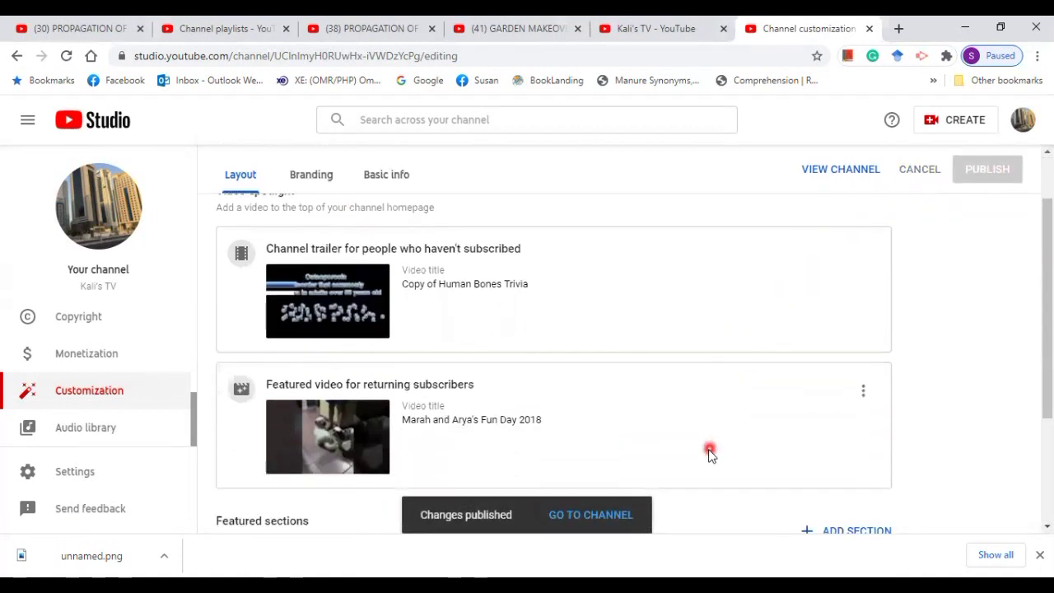
{"action": "scroll", "coordinate": [330, 395], "scroll_direction": "down", "scroll_amount": 1}
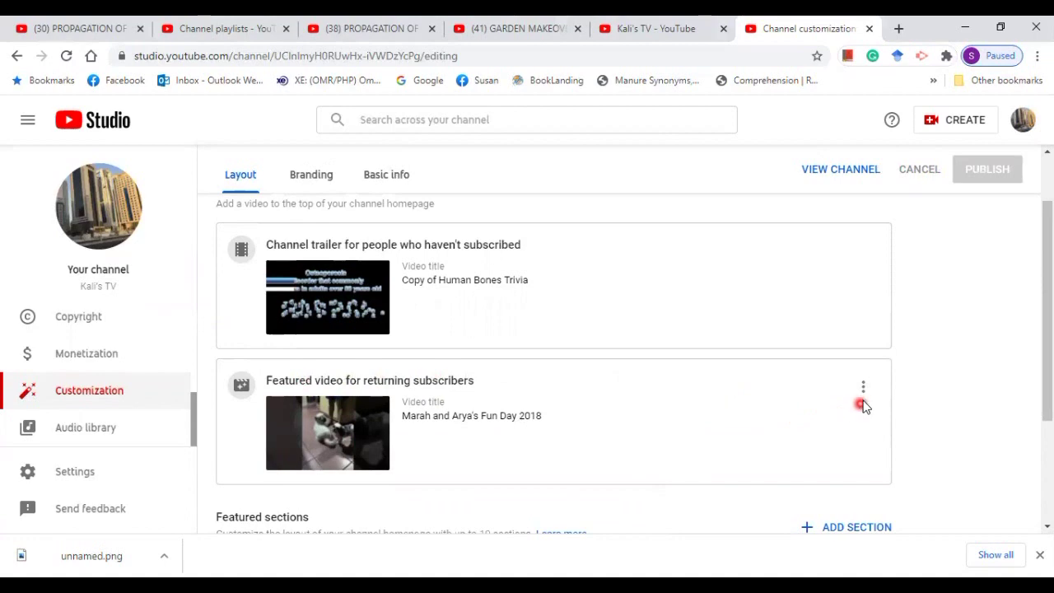
Step: Change the returning-subscriber featured video to the OFW video and publish
{"action": "left_click", "coordinate": [864, 392]}
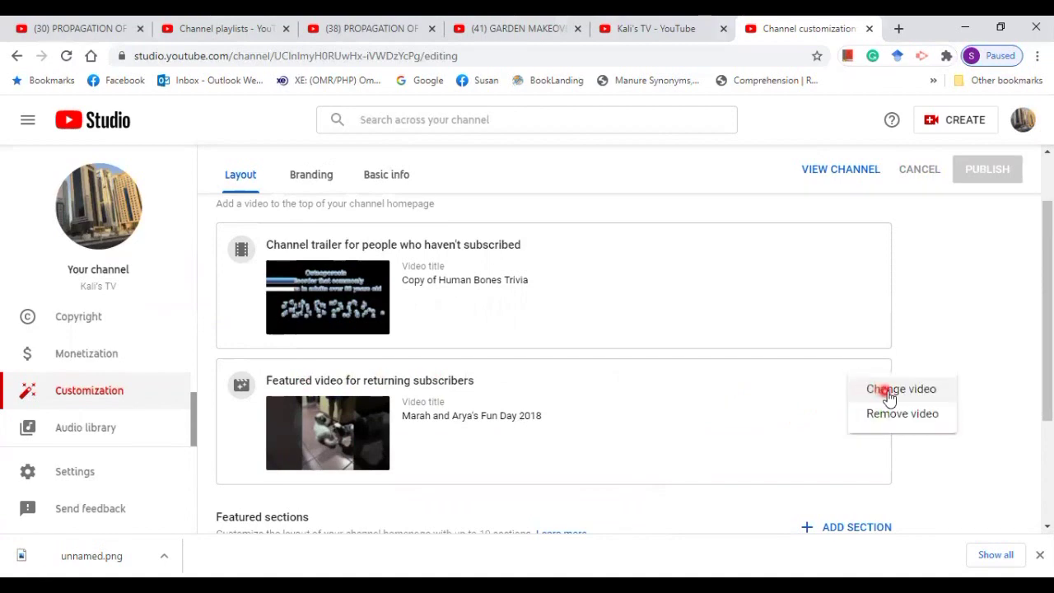
{"action": "left_click", "coordinate": [889, 393]}
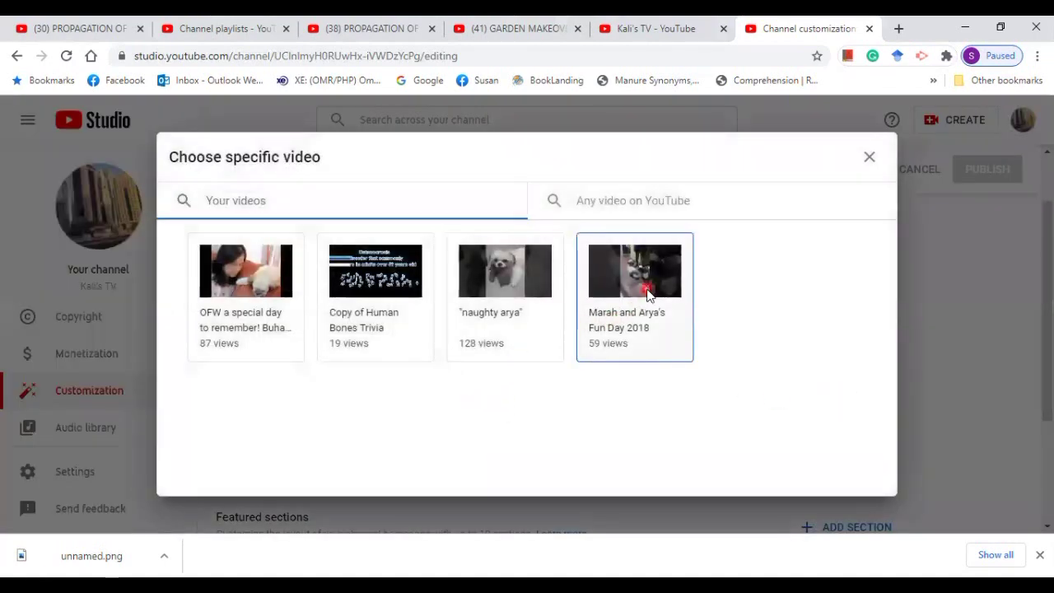
{"action": "left_click", "coordinate": [640, 345]}
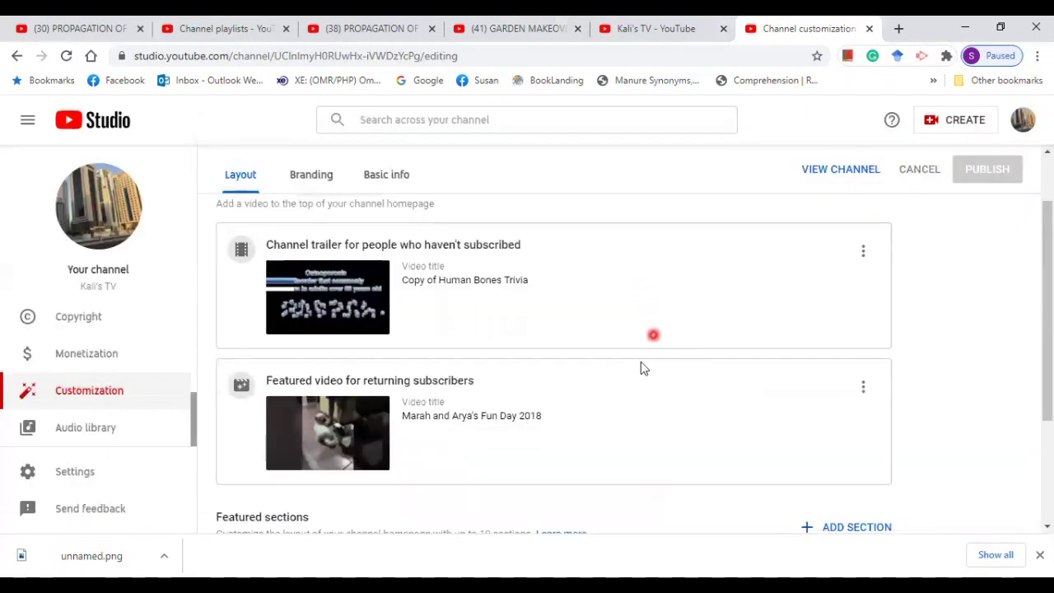
{"action": "left_click", "coordinate": [864, 387]}
{"action": "left_click", "coordinate": [889, 390]}
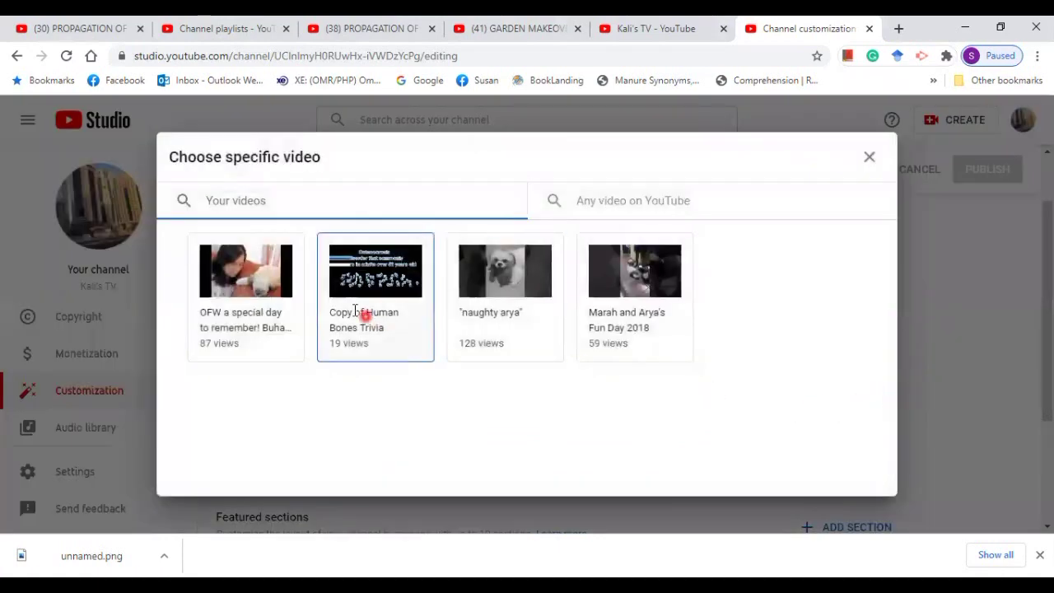
{"action": "left_click", "coordinate": [249, 262]}
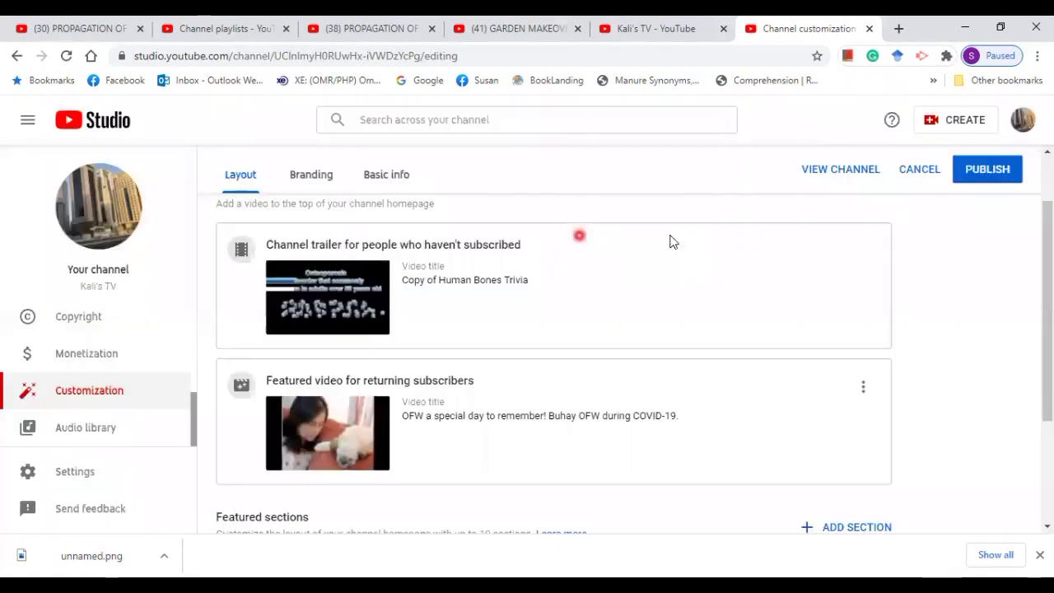
{"action": "left_click", "coordinate": [997, 173]}
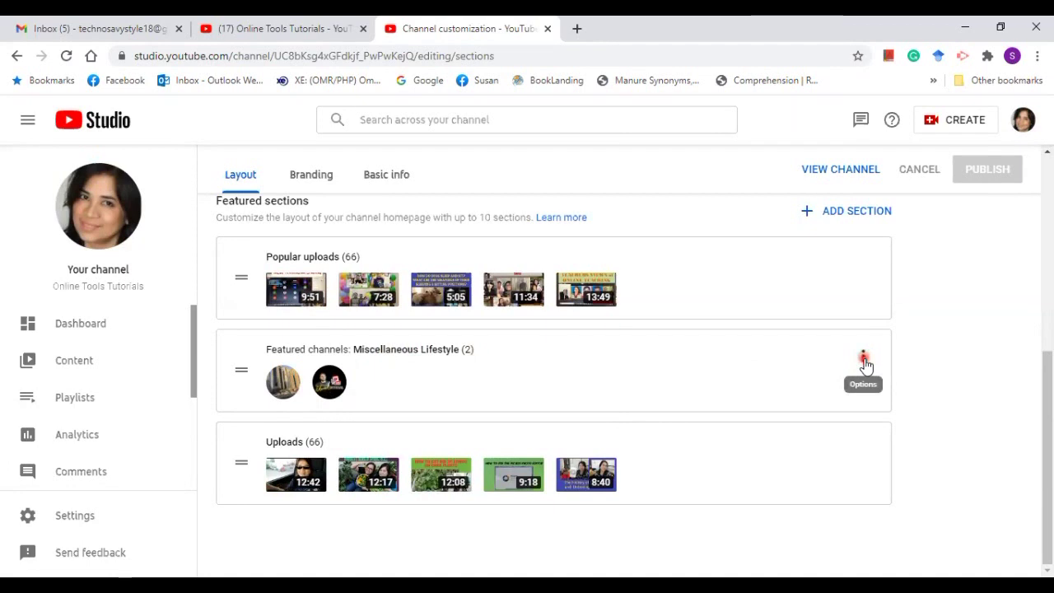
Step: Search for Viper6, add it to the Miscellaneous Lifestyle featured channels, and publish
{"action": "left_click", "coordinate": [863, 361]}
{"action": "left_click", "coordinate": [919, 363]}
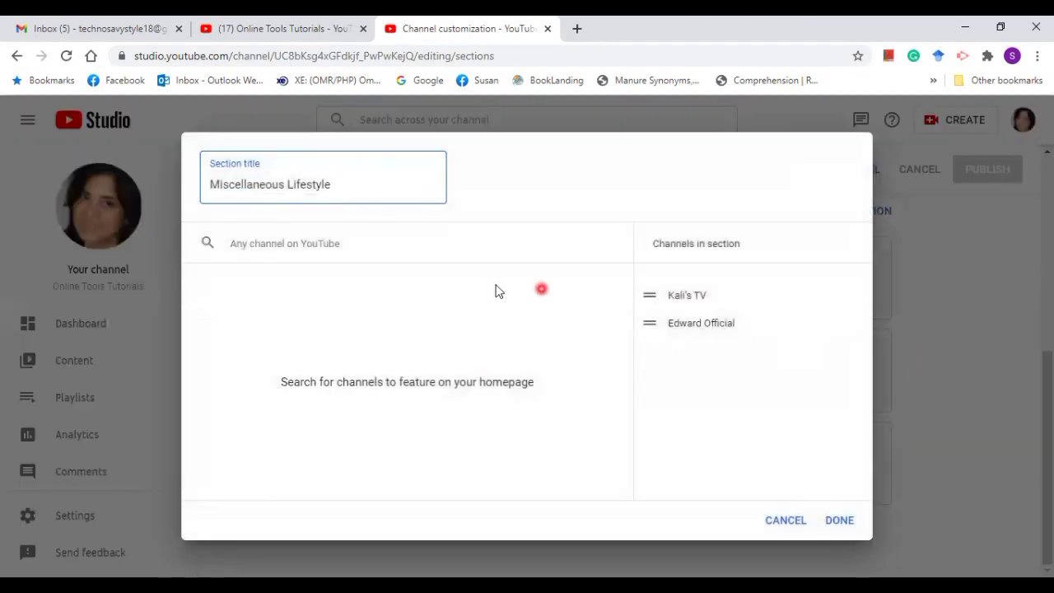
{"action": "left_click", "coordinate": [228, 245]}
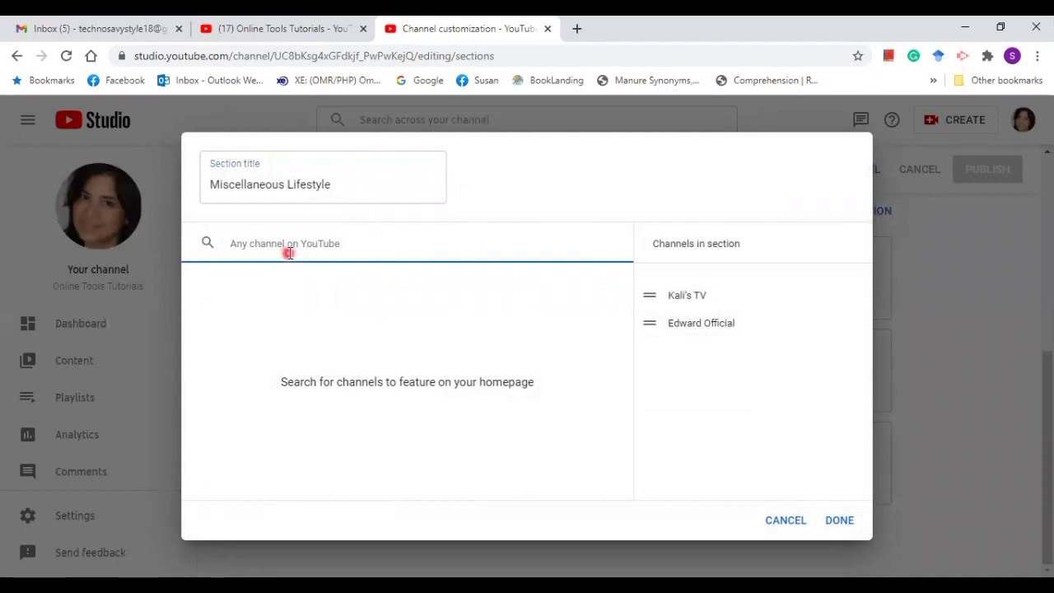
{"action": "type", "text": "Viper"}
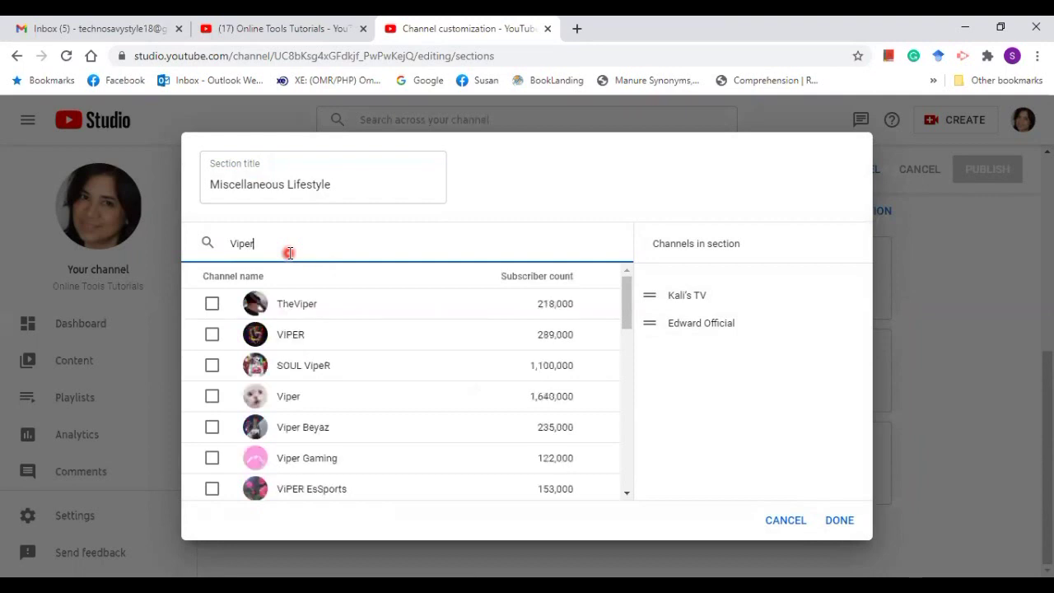
{"action": "type", "text": "6"}
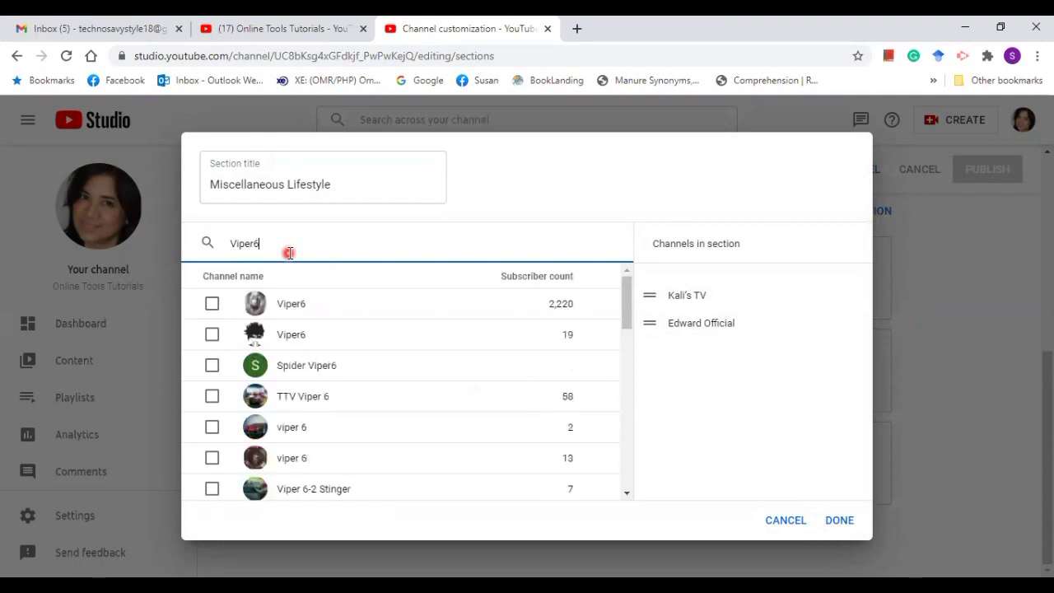
{"action": "left_click", "coordinate": [212, 304]}
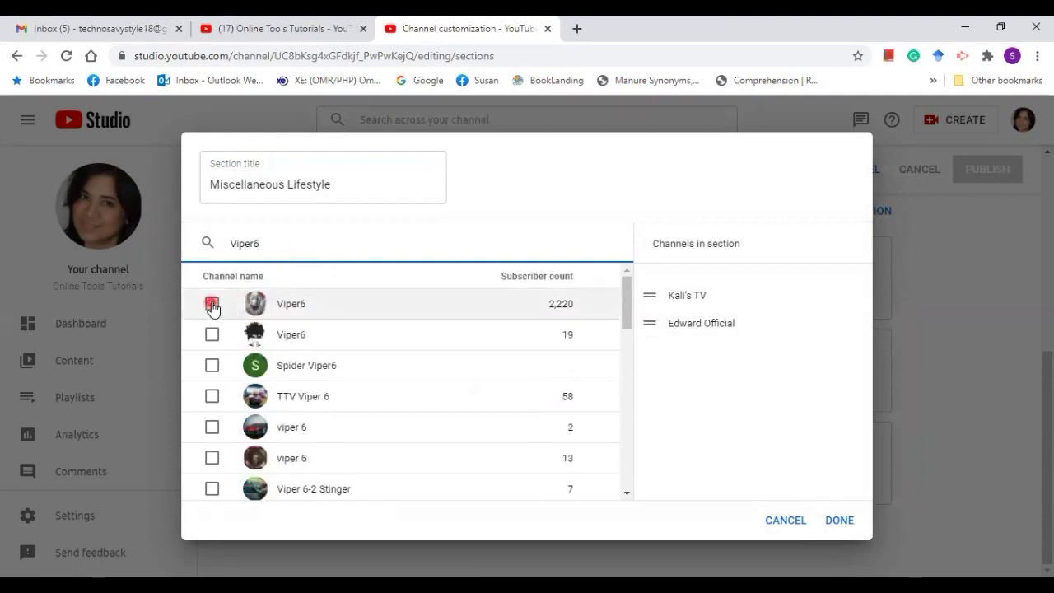
{"action": "left_click", "coordinate": [858, 523]}
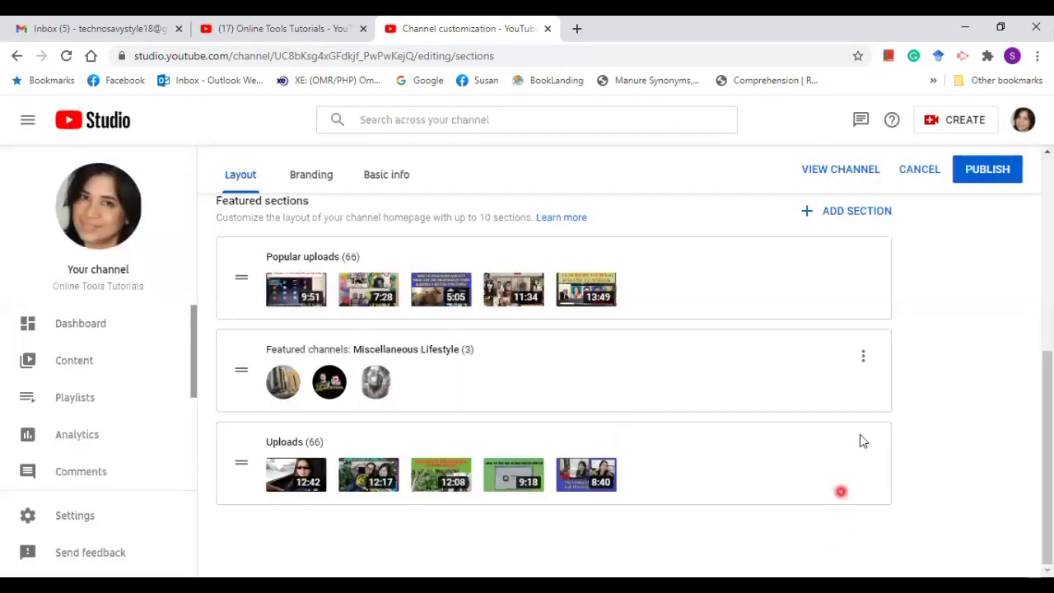
{"action": "left_click", "coordinate": [992, 176]}
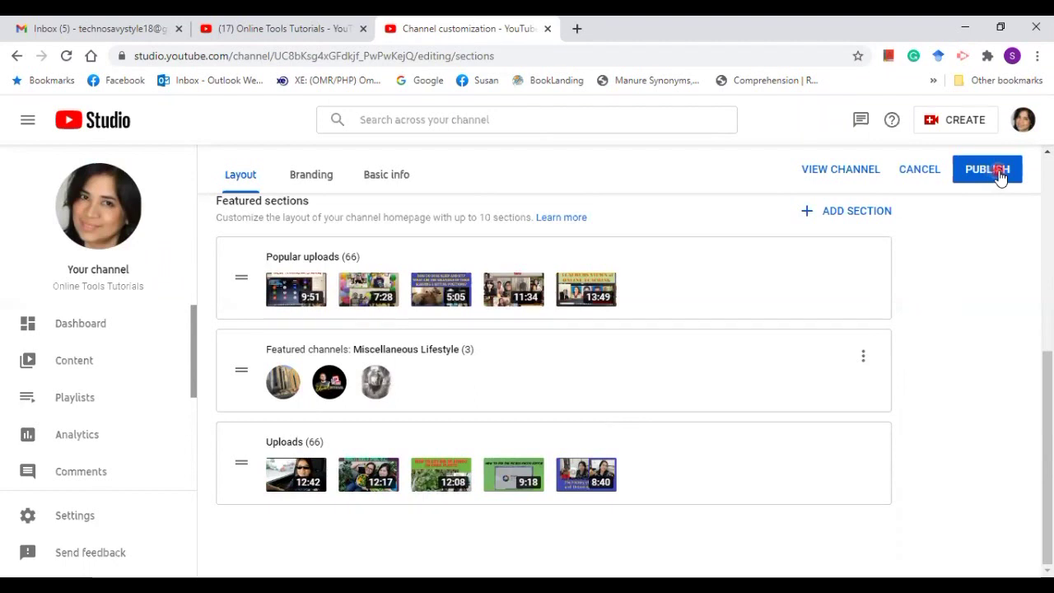
{"action": "left_click", "coordinate": [1001, 178]}
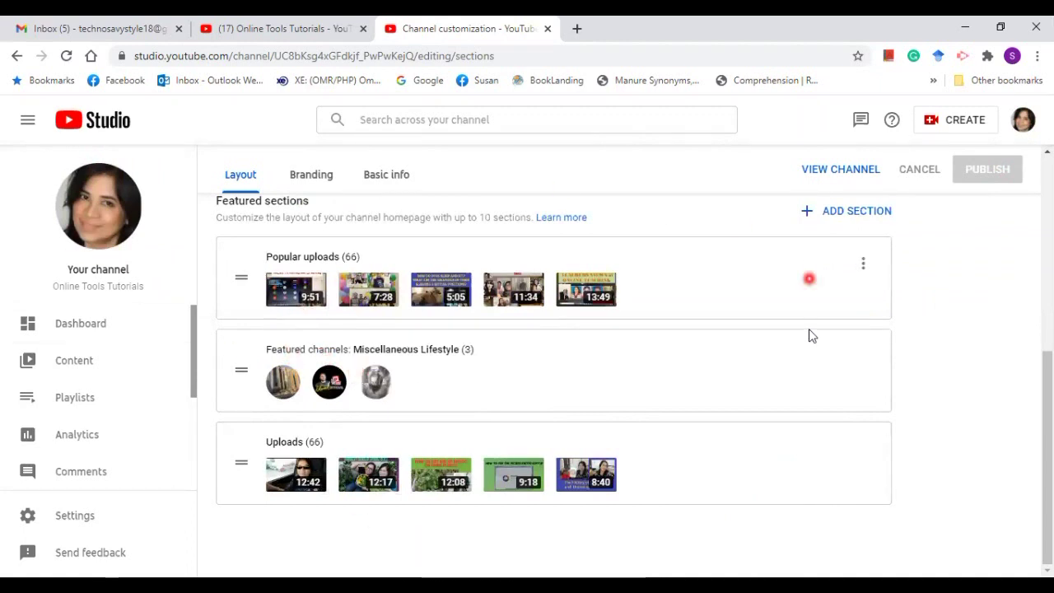
Step: Add Orakan Entertainment to the Miscellaneous Lifestyle featured channels section and publish the layout
{"action": "left_click", "coordinate": [862, 356]}
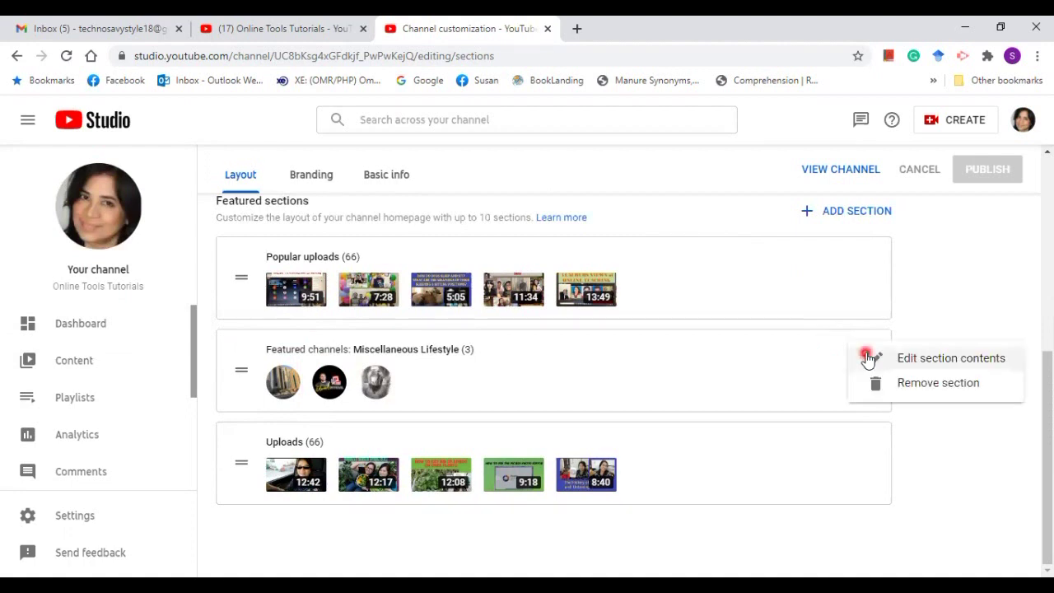
{"action": "left_click", "coordinate": [930, 359]}
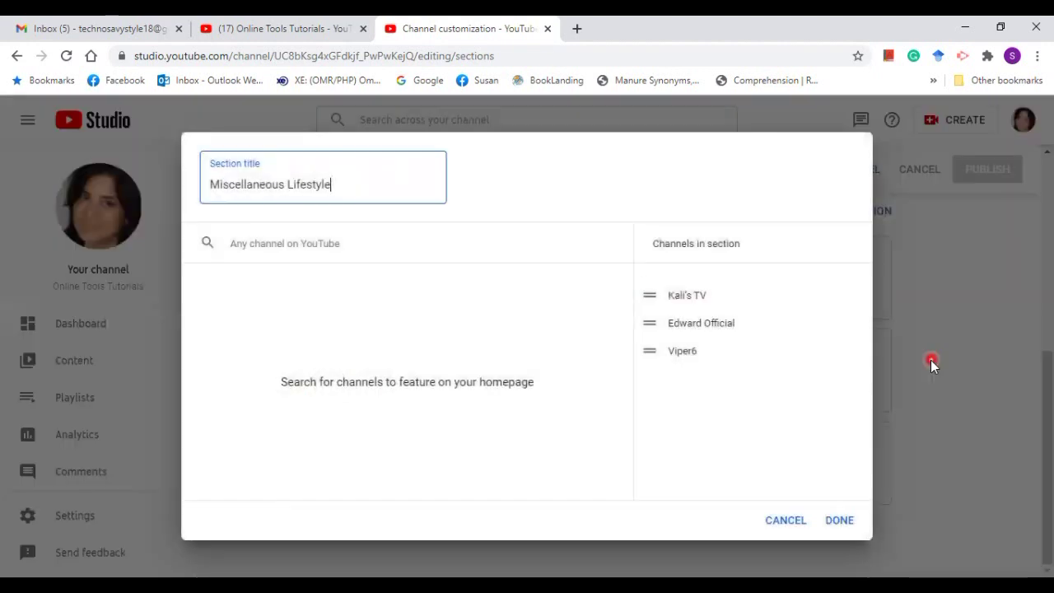
{"action": "left_click", "coordinate": [232, 243]}
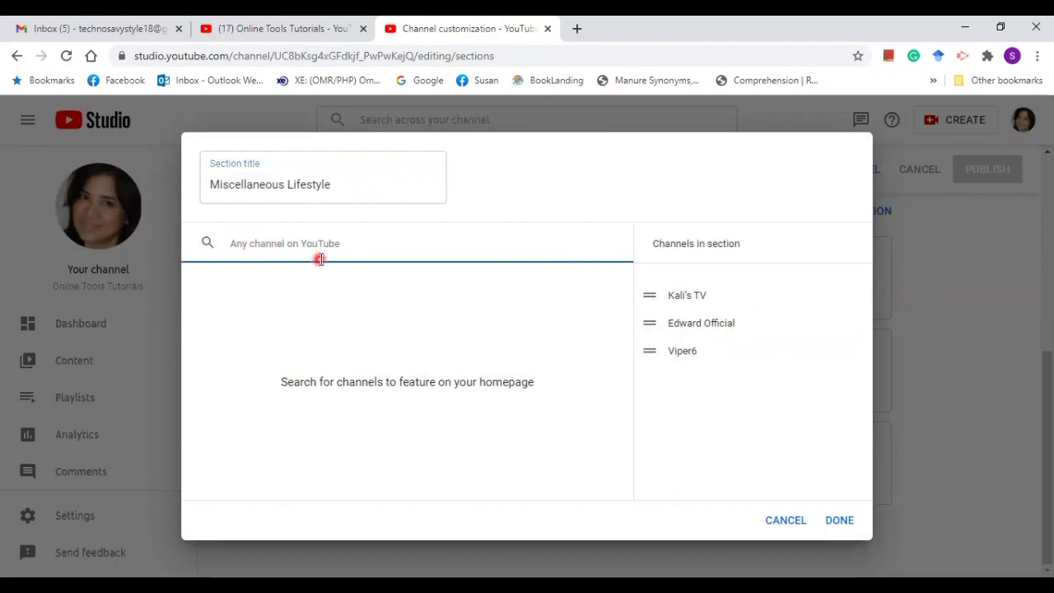
{"action": "type", "text": "Orak"}
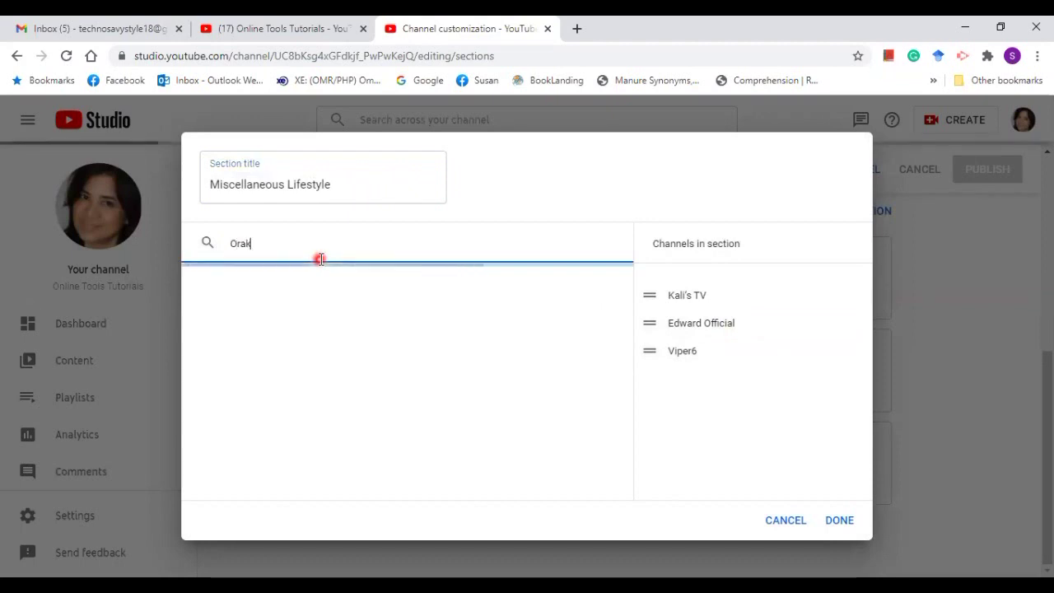
{"action": "type", "text": "an"}
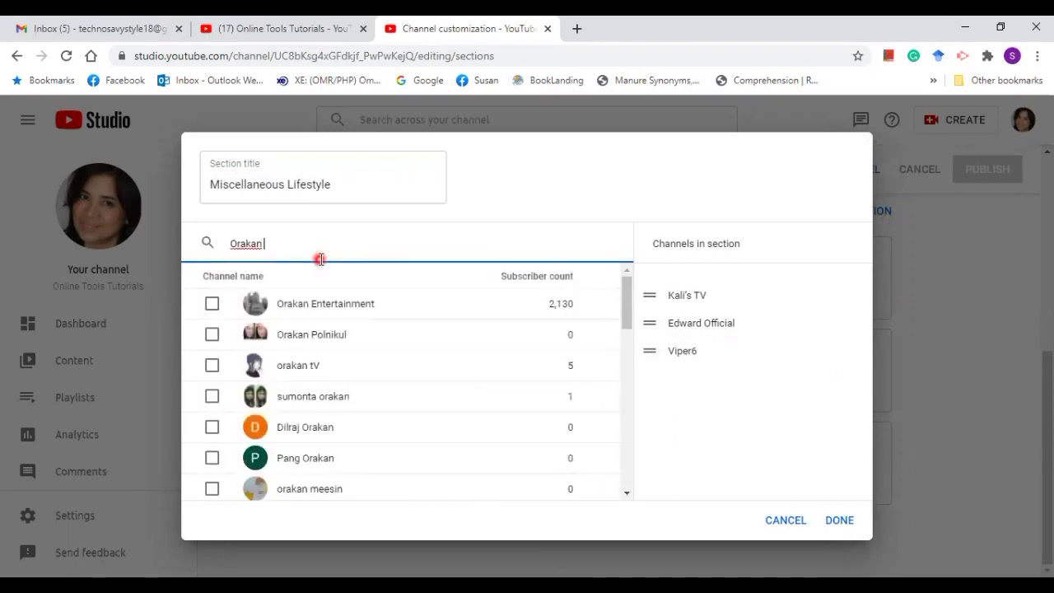
{"action": "left_click", "coordinate": [213, 305]}
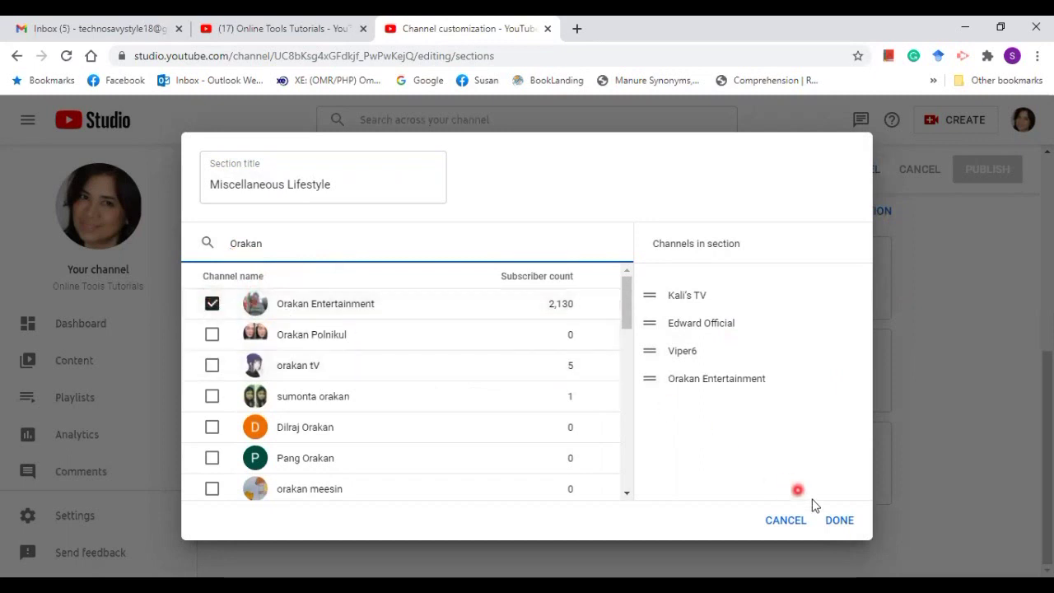
{"action": "left_click", "coordinate": [839, 520]}
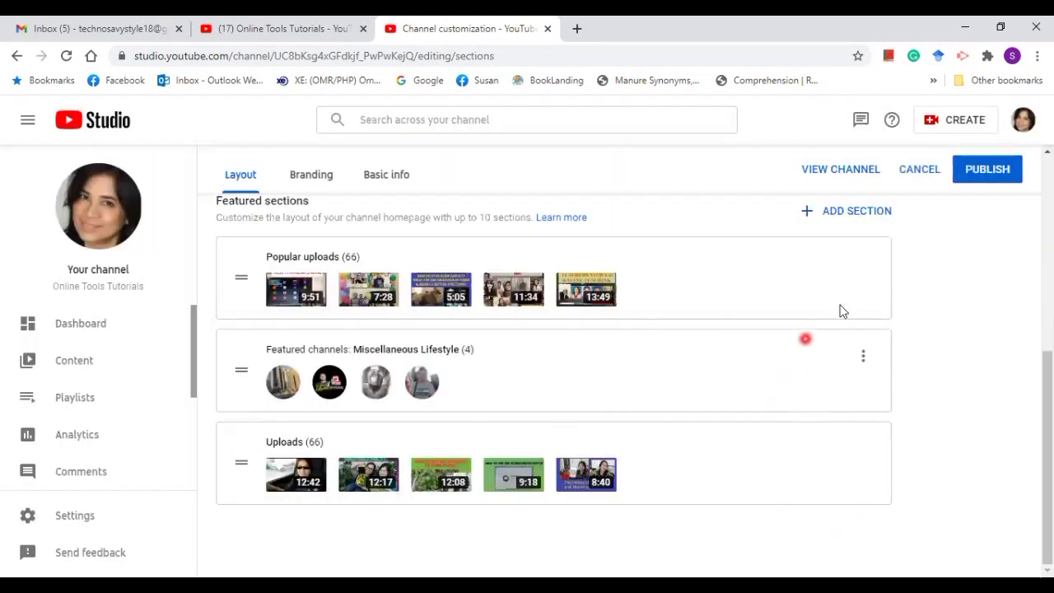
{"action": "left_click", "coordinate": [986, 169]}
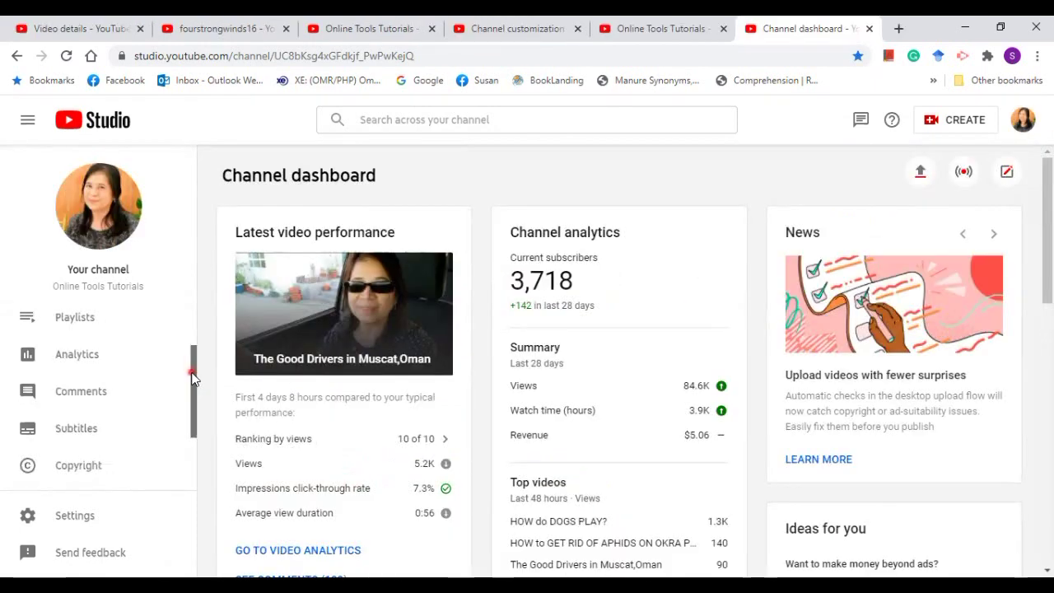
Step: Open the channel's Comments page and scroll through the 'I haven't responded' comment list
{"action": "left_click_drag", "start_coordinate": [192, 381], "coordinate": [191, 384]}
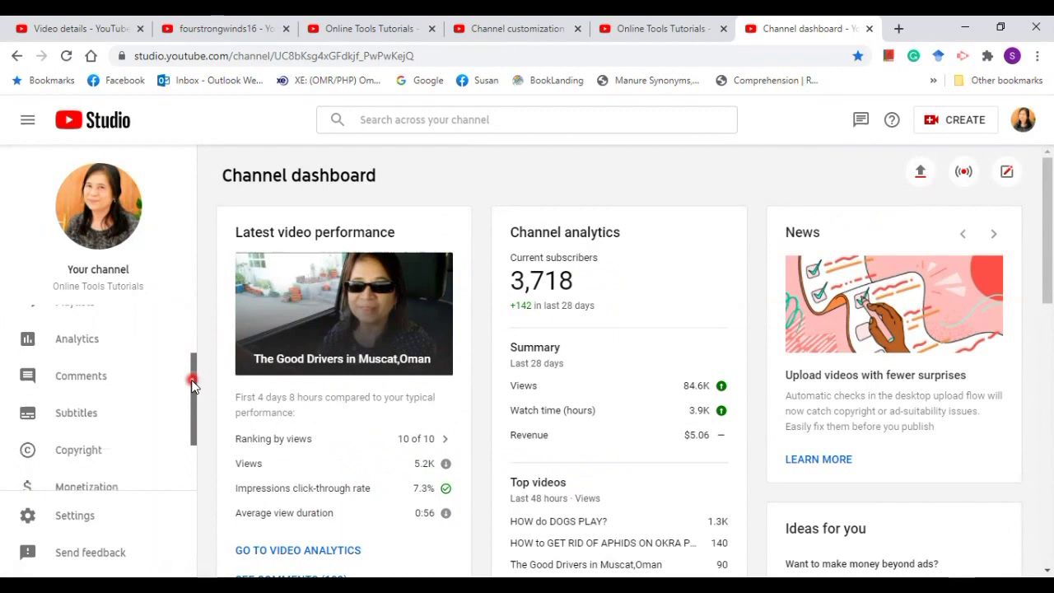
{"action": "left_click", "coordinate": [88, 382]}
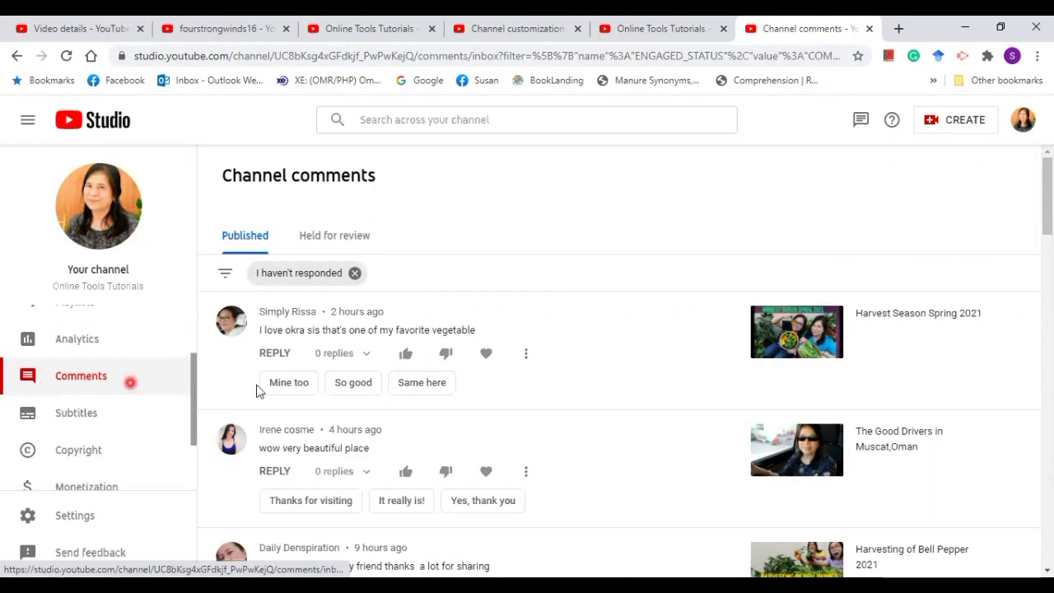
{"action": "scroll", "coordinate": [617, 329], "scroll_direction": "down", "scroll_amount": 4}
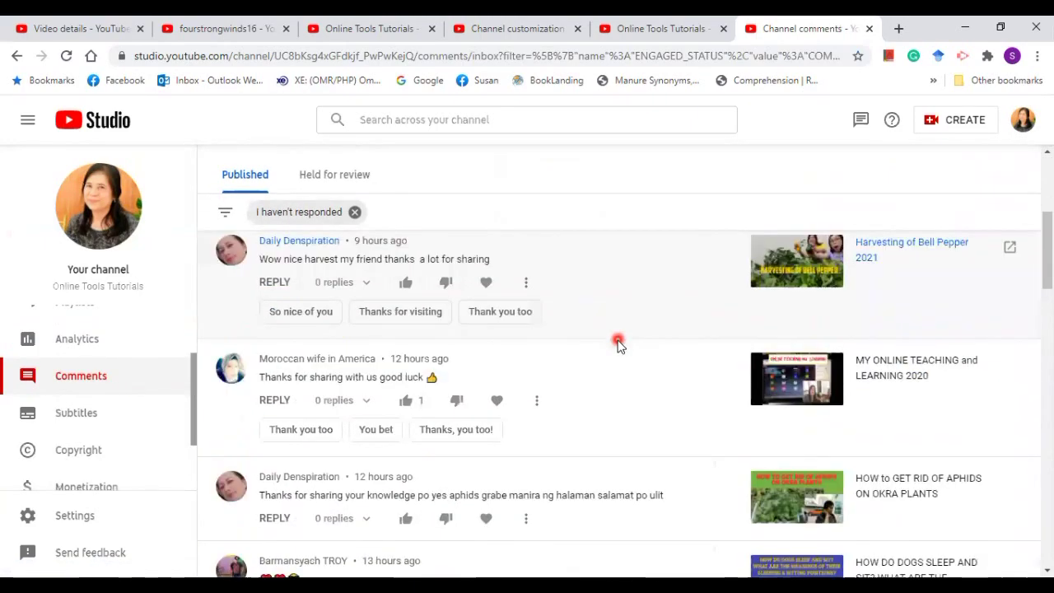
{"action": "scroll", "coordinate": [617, 344], "scroll_direction": "down", "scroll_amount": 15}
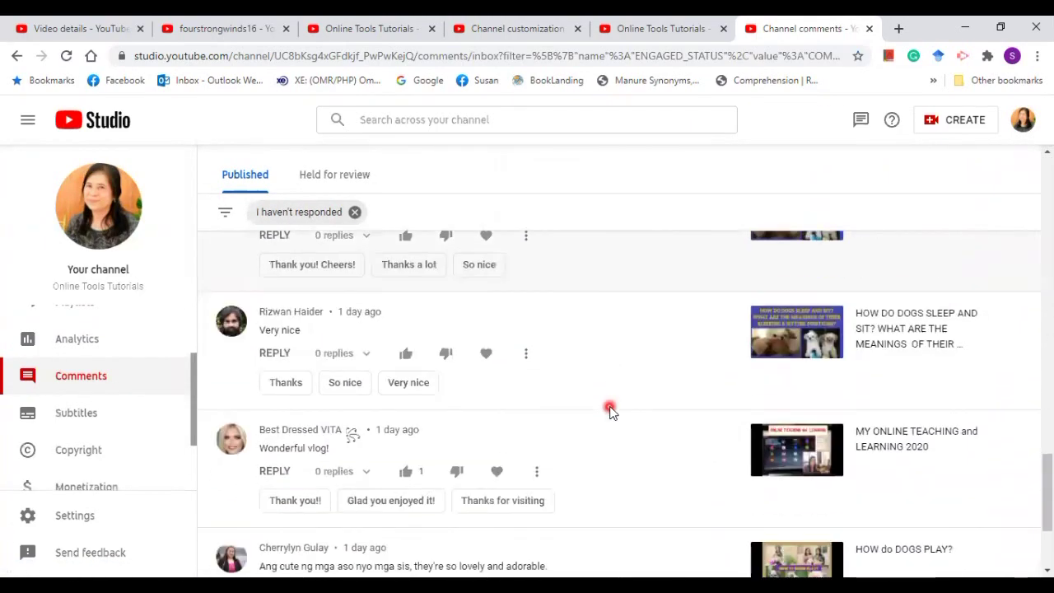
{"action": "scroll", "coordinate": [609, 410], "scroll_direction": "down", "scroll_amount": 5}
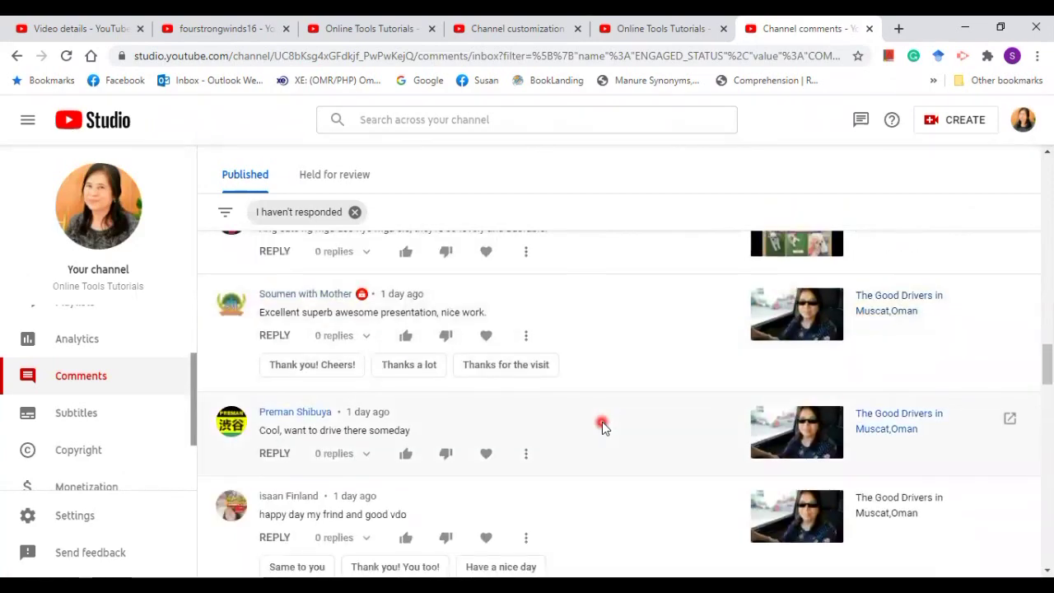
{"action": "scroll", "coordinate": [598, 403], "scroll_direction": "down", "scroll_amount": 9}
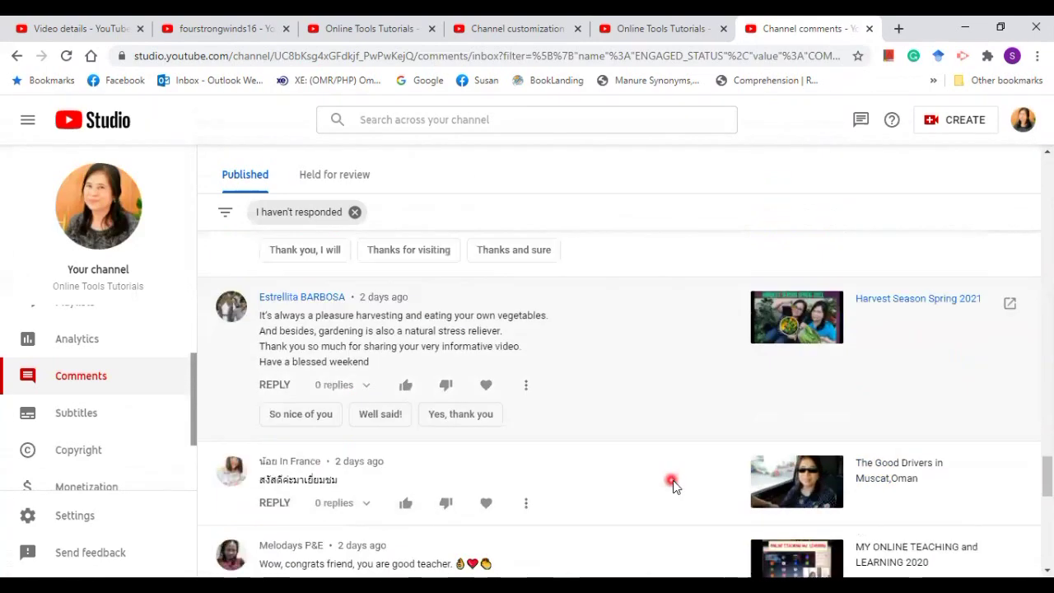
{"action": "scroll", "coordinate": [675, 484], "scroll_direction": "down", "scroll_amount": 10}
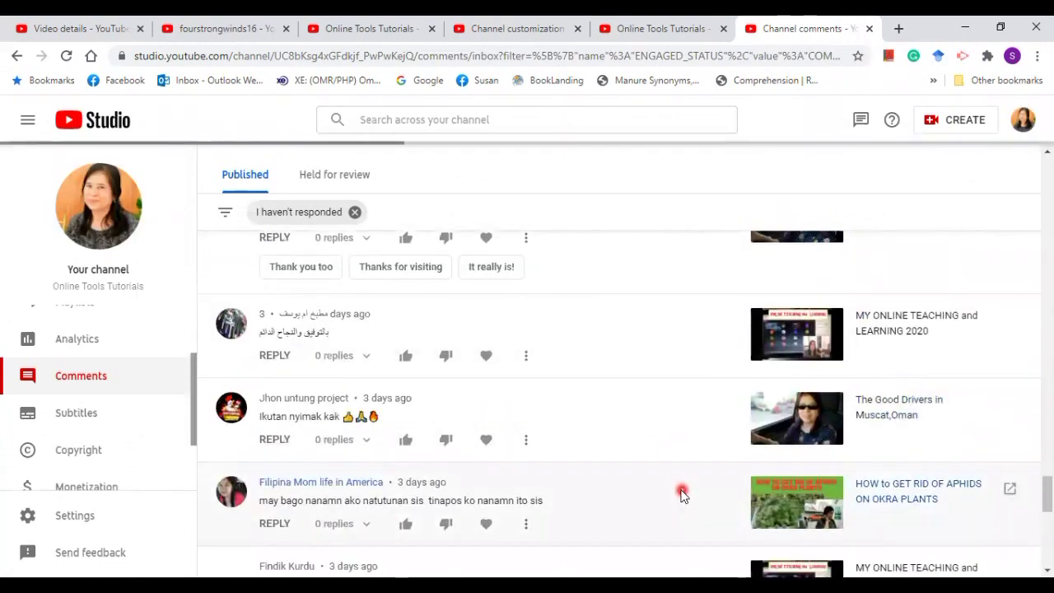
{"action": "scroll", "coordinate": [675, 487], "scroll_direction": "down", "scroll_amount": 4}
{"action": "scroll", "coordinate": [600, 384], "scroll_direction": "down", "scroll_amount": 14}
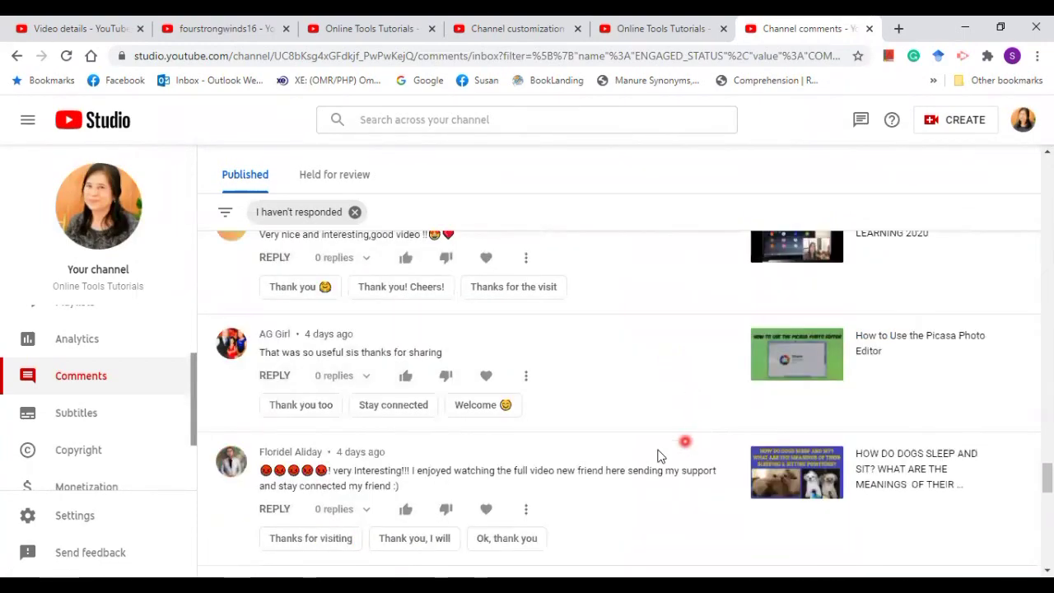
{"action": "scroll", "coordinate": [671, 492], "scroll_direction": "down", "scroll_amount": 10}
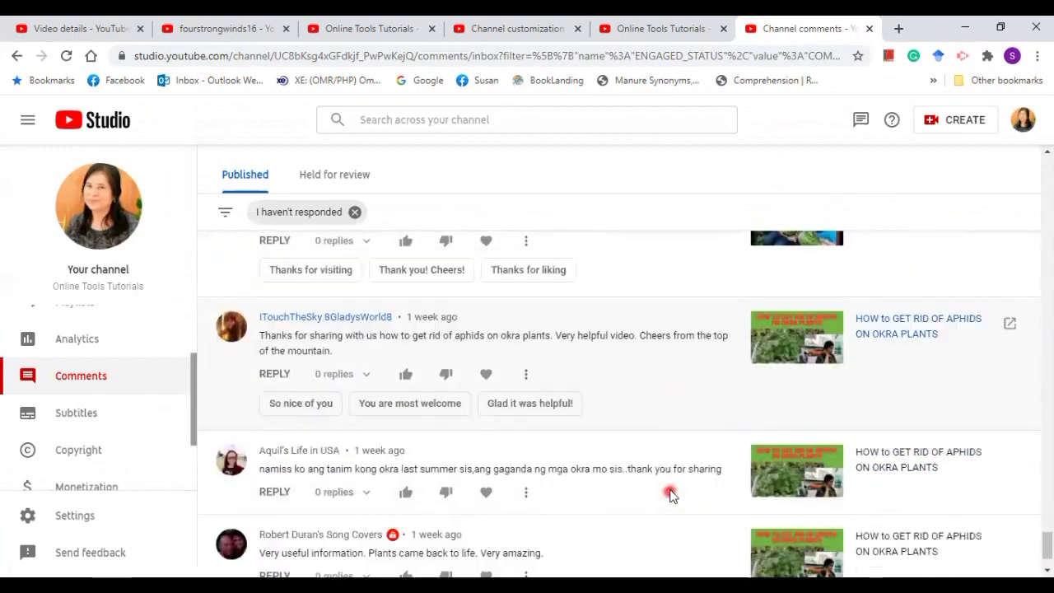
{"action": "scroll", "coordinate": [672, 489], "scroll_direction": "up", "scroll_amount": 8}
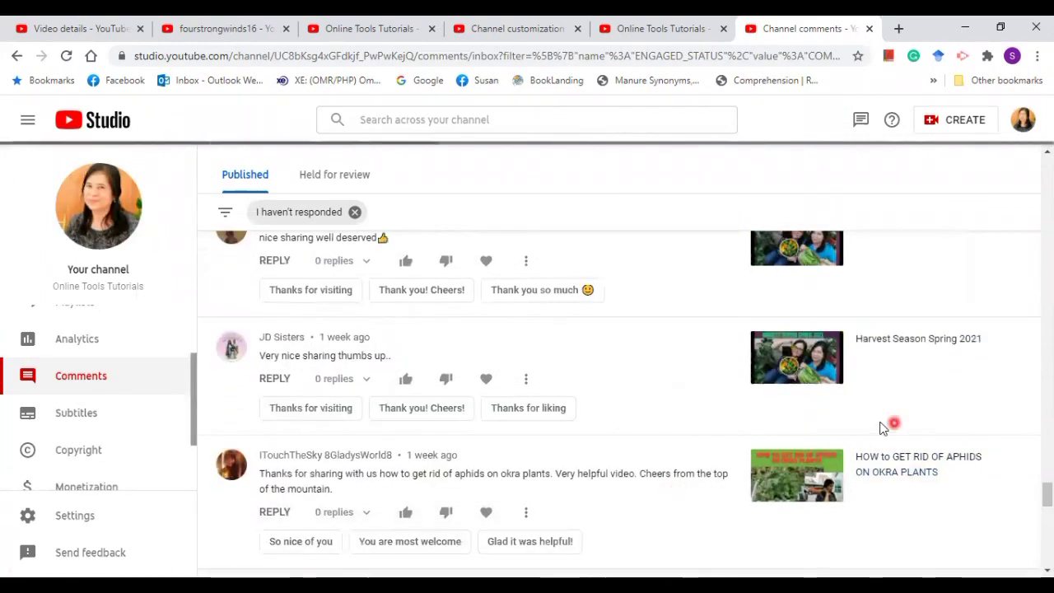
{"action": "scroll", "coordinate": [628, 421], "scroll_direction": "up", "scroll_amount": 15}
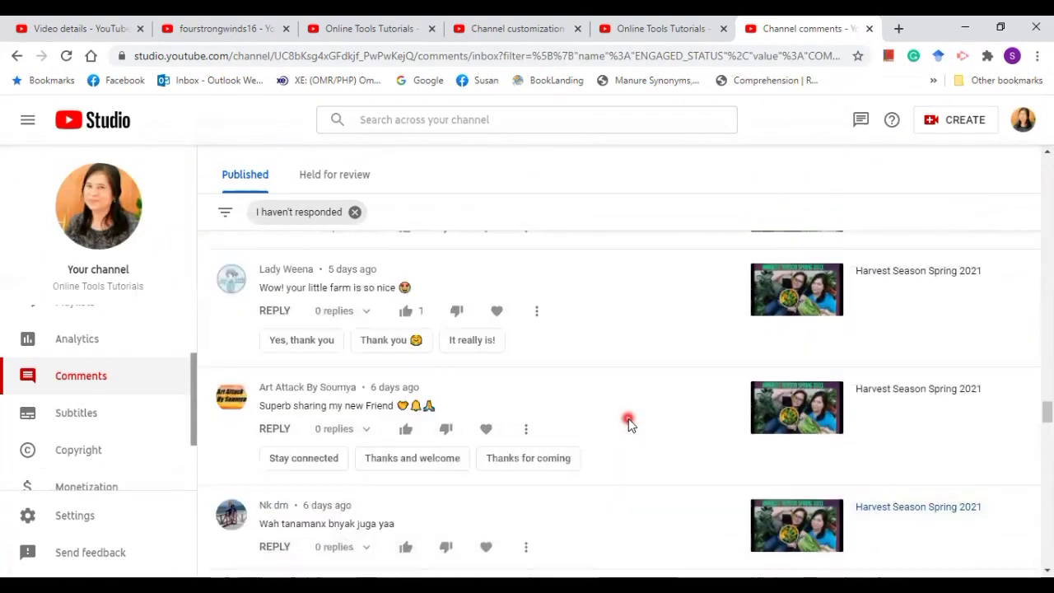
{"action": "scroll", "coordinate": [628, 422], "scroll_direction": "up", "scroll_amount": 15}
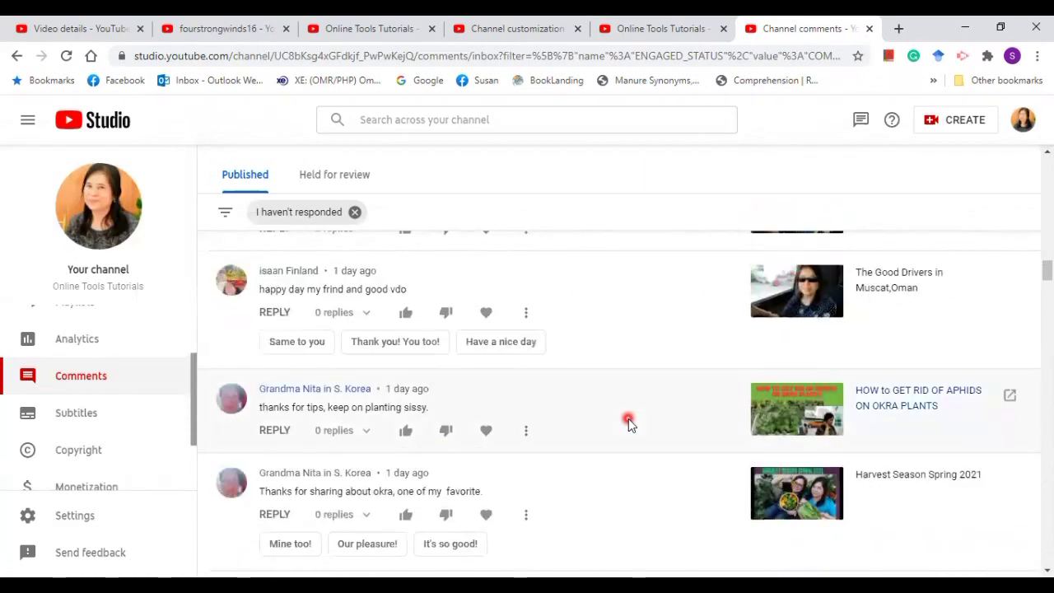
{"action": "scroll", "coordinate": [628, 422], "scroll_direction": "up", "scroll_amount": 12}
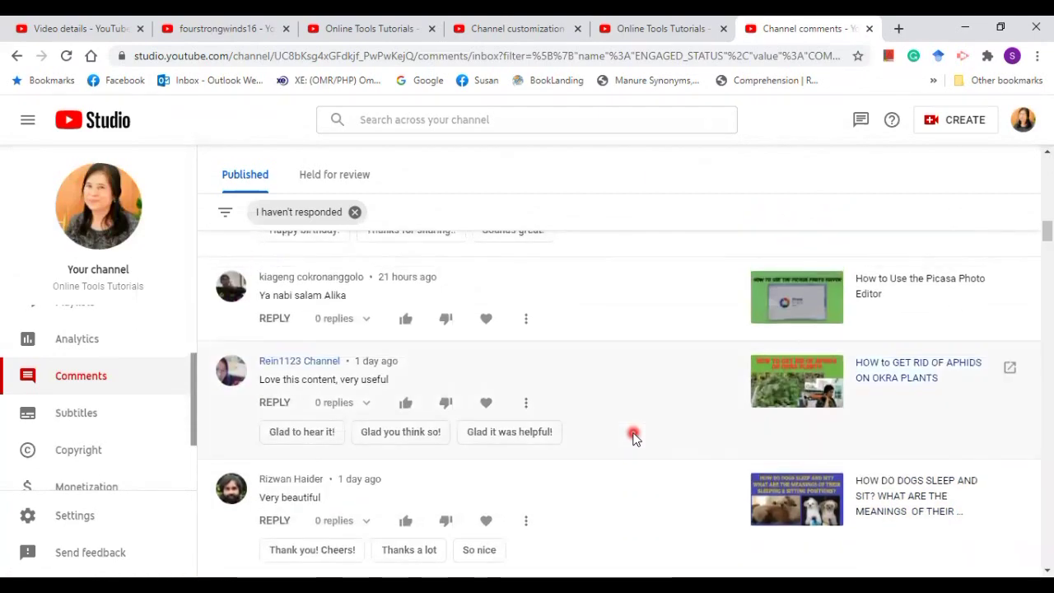
{"action": "scroll", "coordinate": [631, 433], "scroll_direction": "up", "scroll_amount": 10}
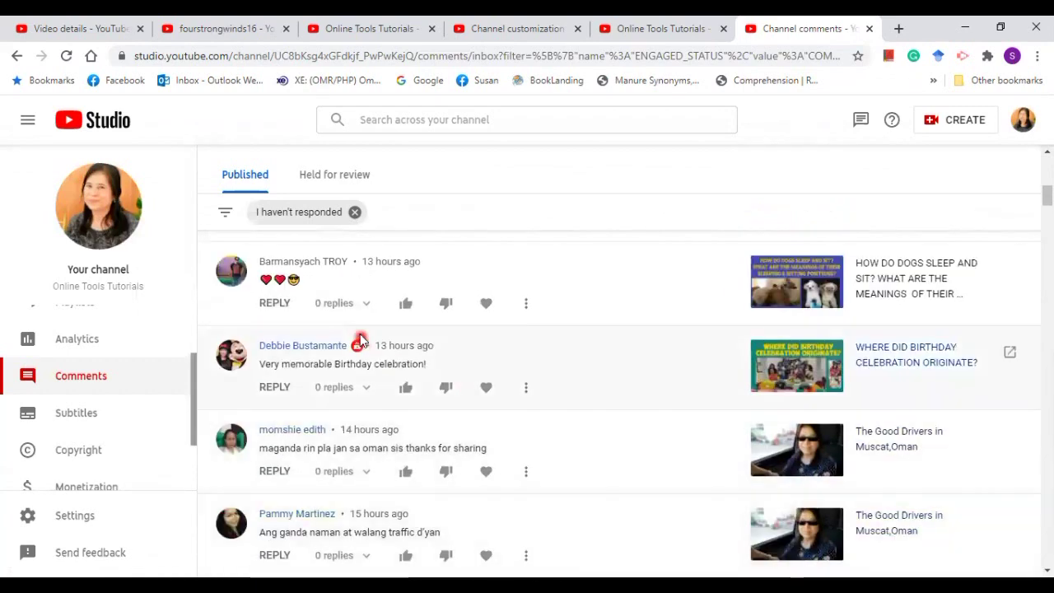
{"action": "scroll", "coordinate": [486, 369], "scroll_direction": "up", "scroll_amount": 9}
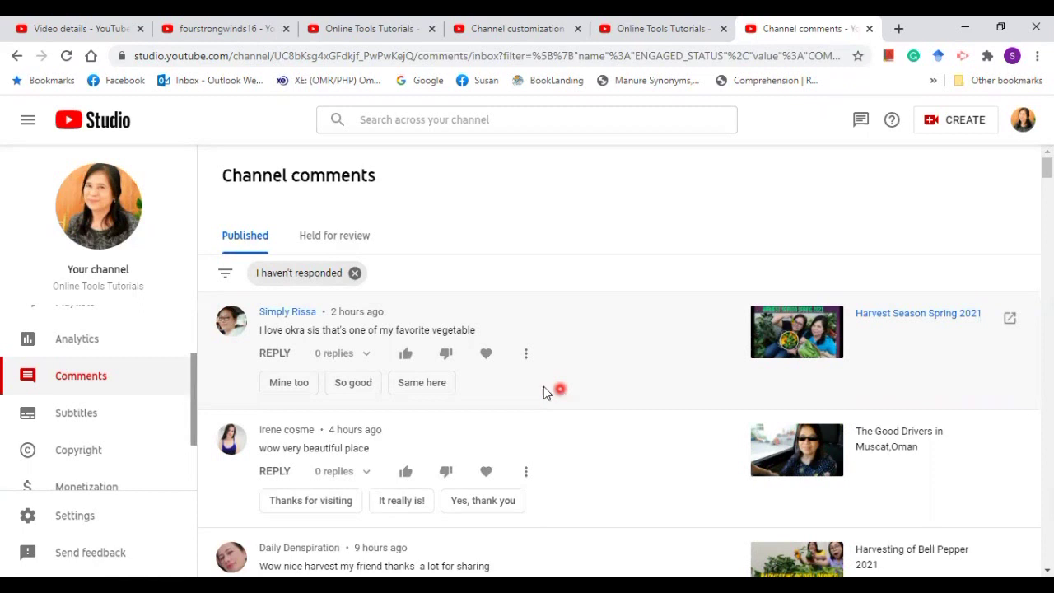
{"action": "scroll", "coordinate": [371, 471], "scroll_direction": "down", "scroll_amount": 1}
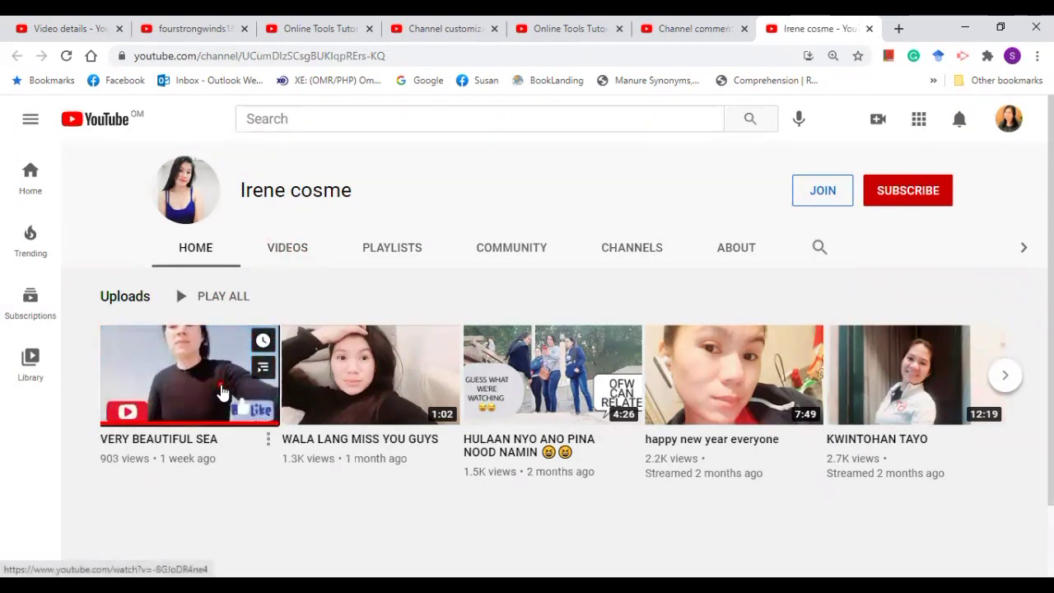
Step: Play VERY BEAUTIFUL SEA from the commenter's Uploads row and look over its watch page
{"action": "left_click", "coordinate": [220, 384]}
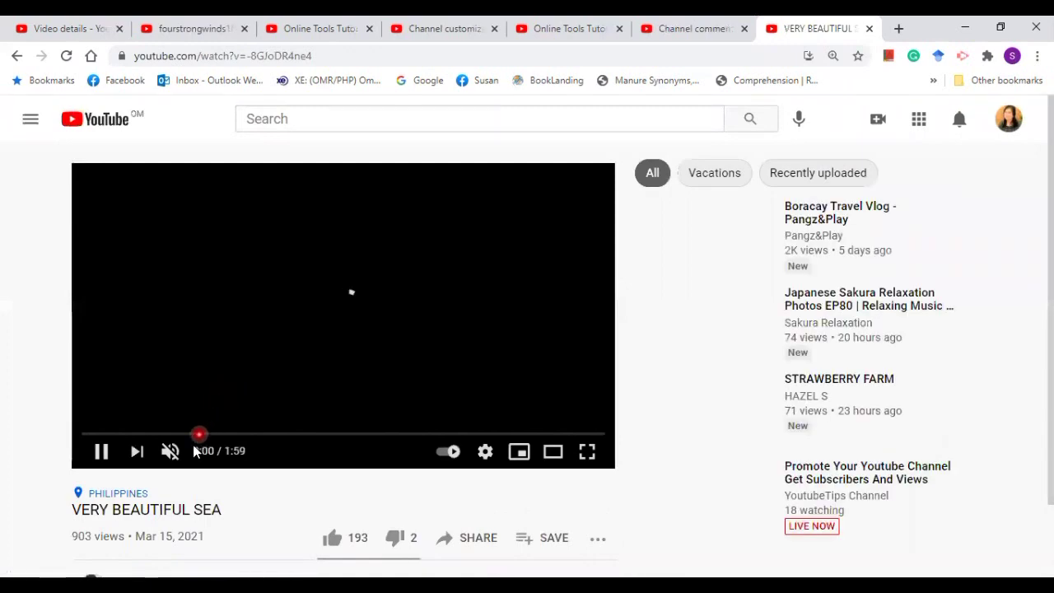
{"action": "scroll", "coordinate": [325, 470], "scroll_direction": "down", "scroll_amount": 4}
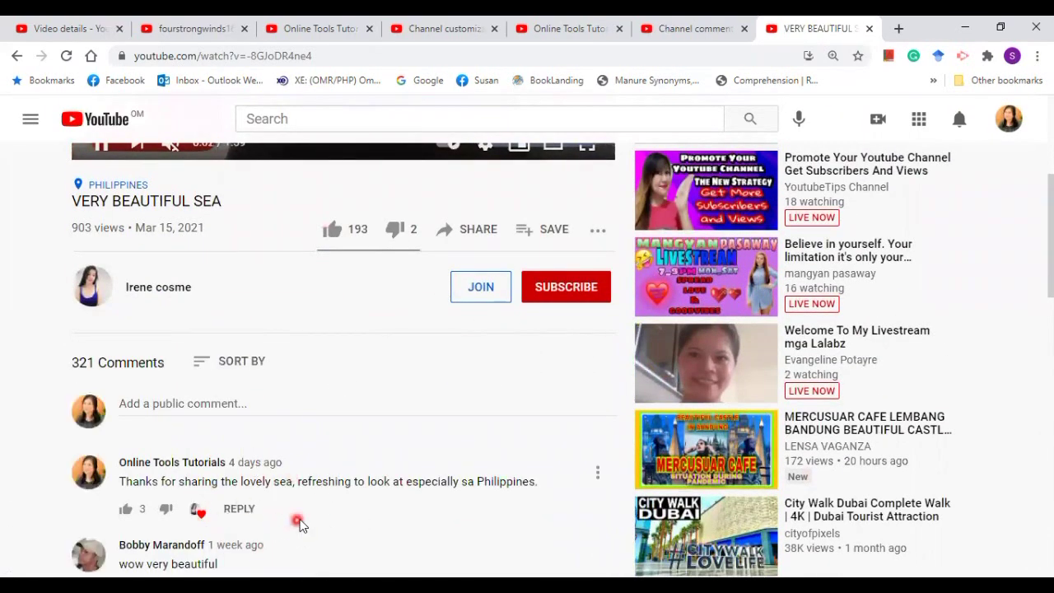
{"action": "scroll", "coordinate": [547, 415], "scroll_direction": "up", "scroll_amount": 3}
{"action": "scroll", "coordinate": [559, 395], "scroll_direction": "down", "scroll_amount": 1}
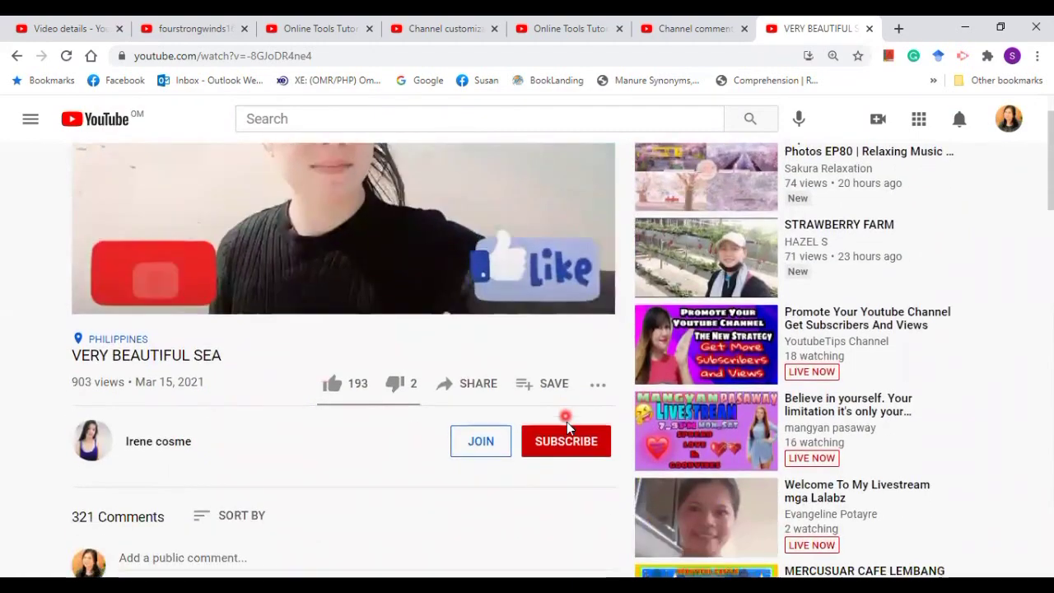
{"action": "scroll", "coordinate": [566, 424], "scroll_direction": "down", "scroll_amount": 2}
{"action": "scroll", "coordinate": [569, 426], "scroll_direction": "up", "scroll_amount": 2}
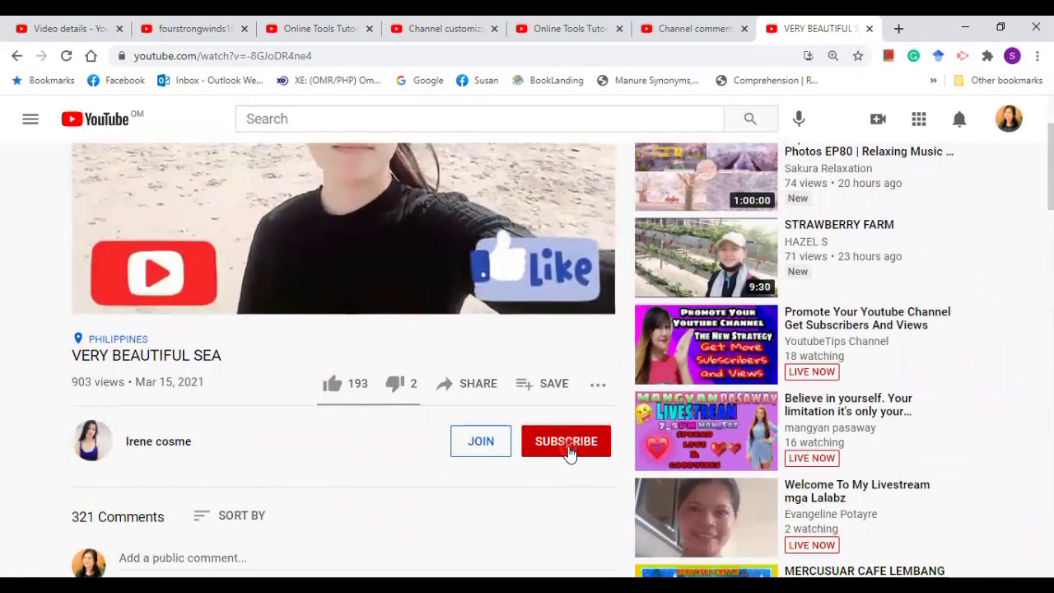
{"action": "scroll", "coordinate": [567, 453], "scroll_direction": "up", "scroll_amount": 1}
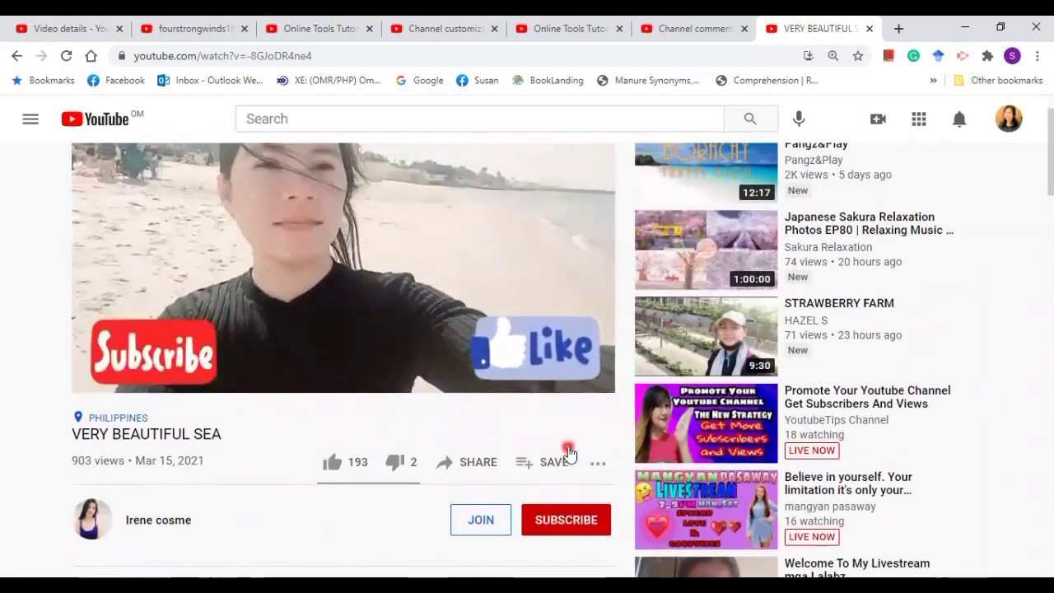
{"action": "scroll", "coordinate": [568, 452], "scroll_direction": "up", "scroll_amount": 1}
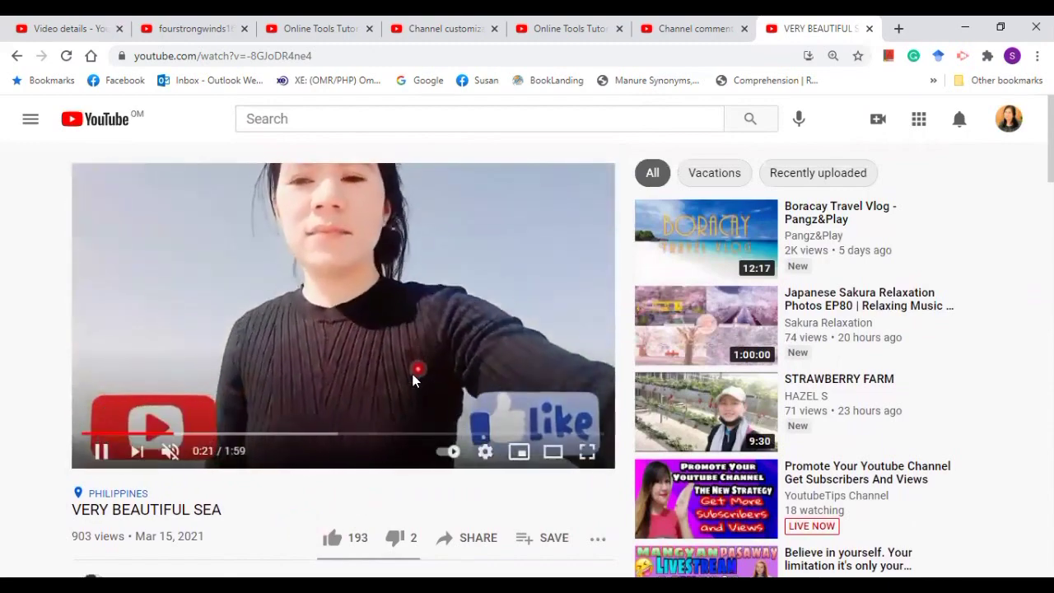
{"action": "scroll", "coordinate": [395, 362], "scroll_direction": "down", "scroll_amount": 1}
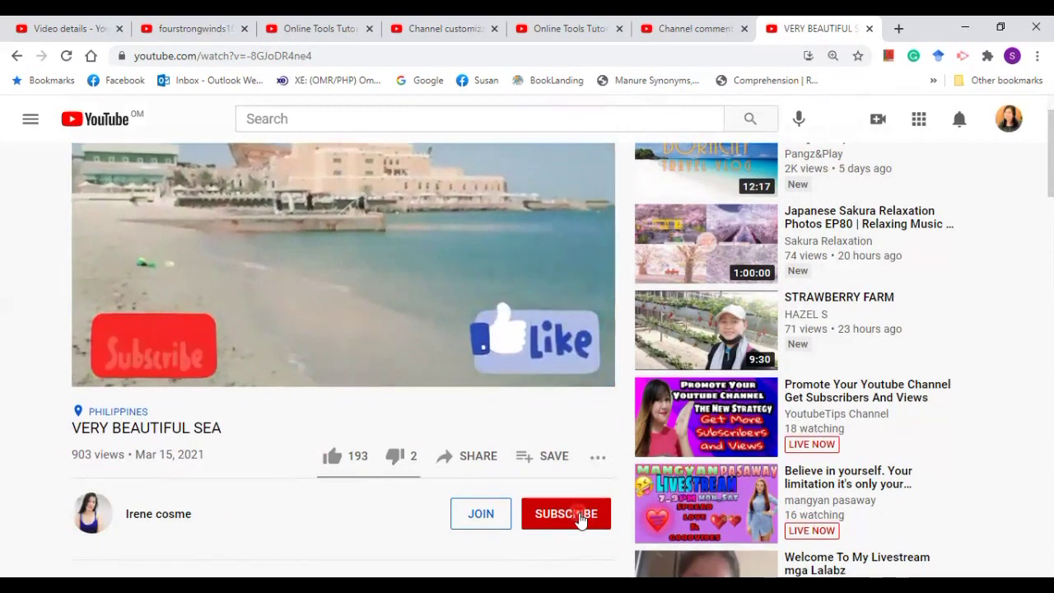
Step: Scroll down to the video's 321 comments, led by Online Tools Tutorials' lovely-sea reply
{"action": "scroll", "coordinate": [577, 519], "scroll_direction": "down", "scroll_amount": 1}
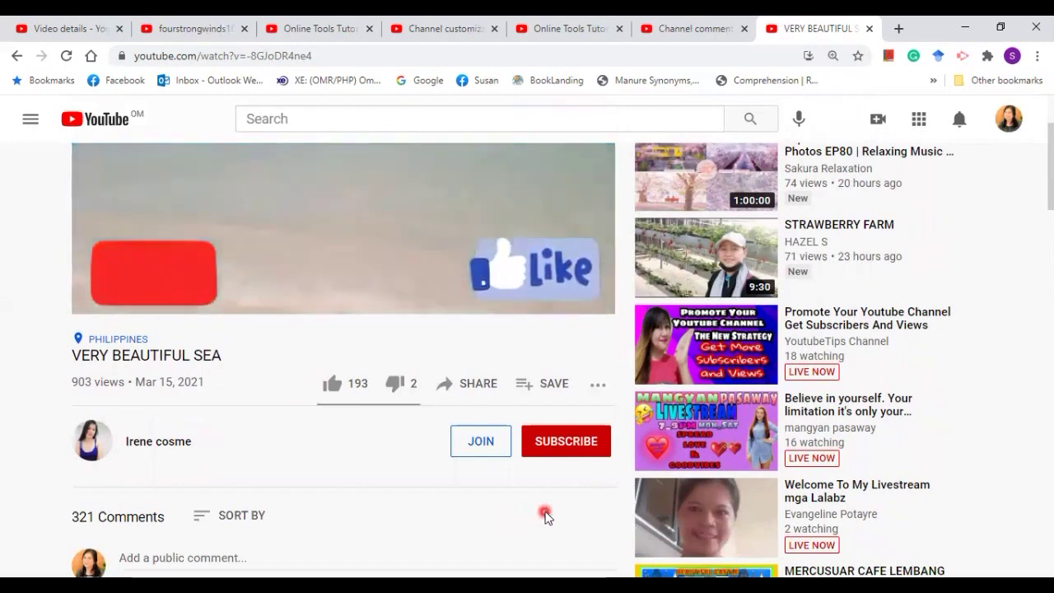
{"action": "left_click", "coordinate": [265, 451]}
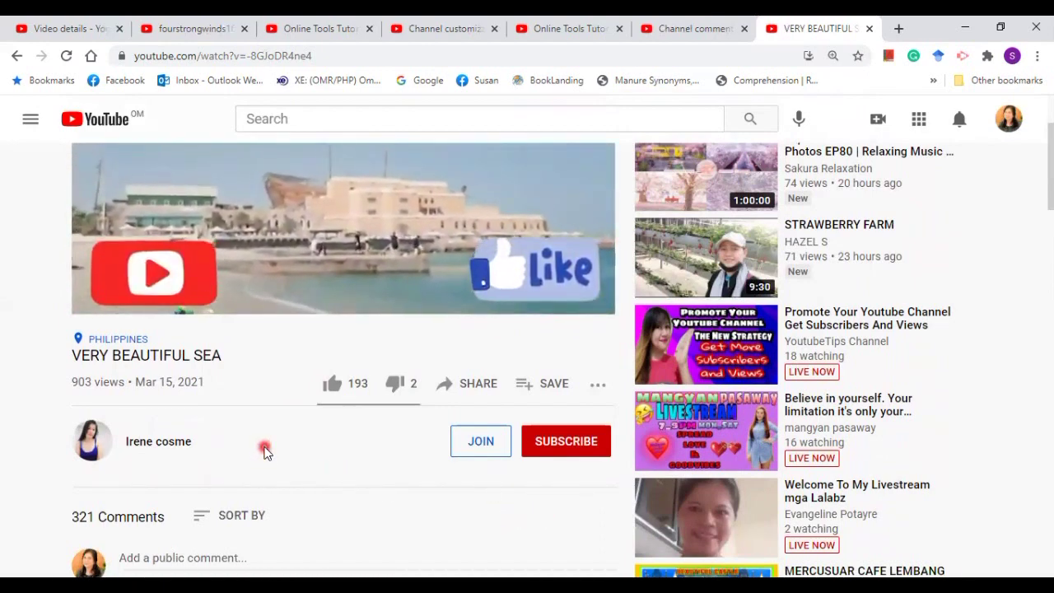
{"action": "scroll", "coordinate": [357, 486], "scroll_direction": "down", "scroll_amount": 3}
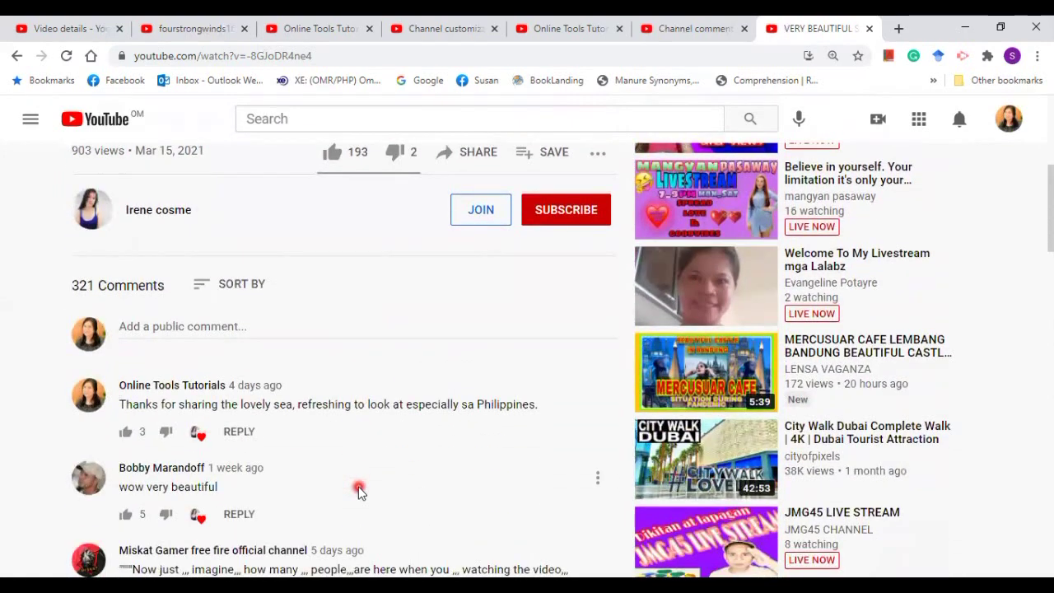